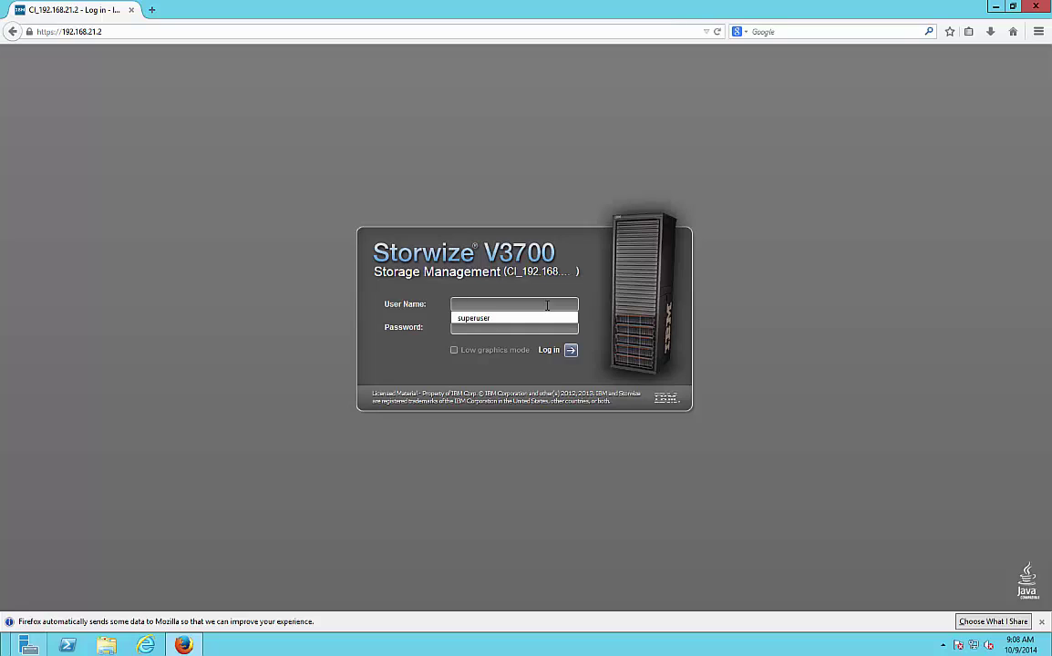
Log in to the storage management console as superuser using the saved account password.
{"action": "key", "text": "Down"}
{"action": "key", "text": "Return"}
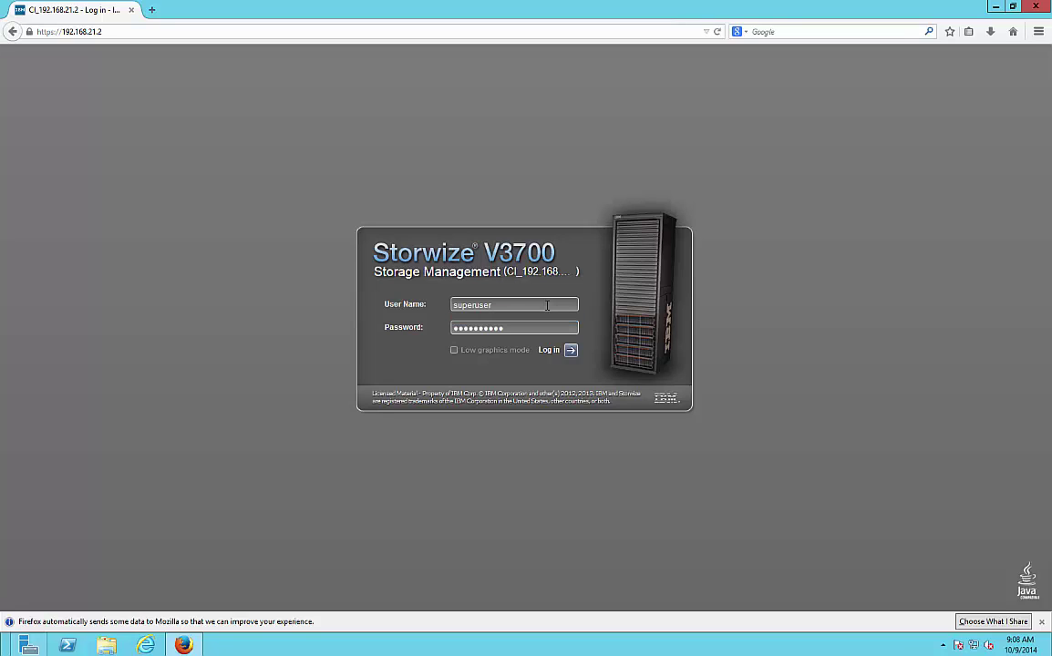
{"action": "left_click", "coordinate": [570, 351]}
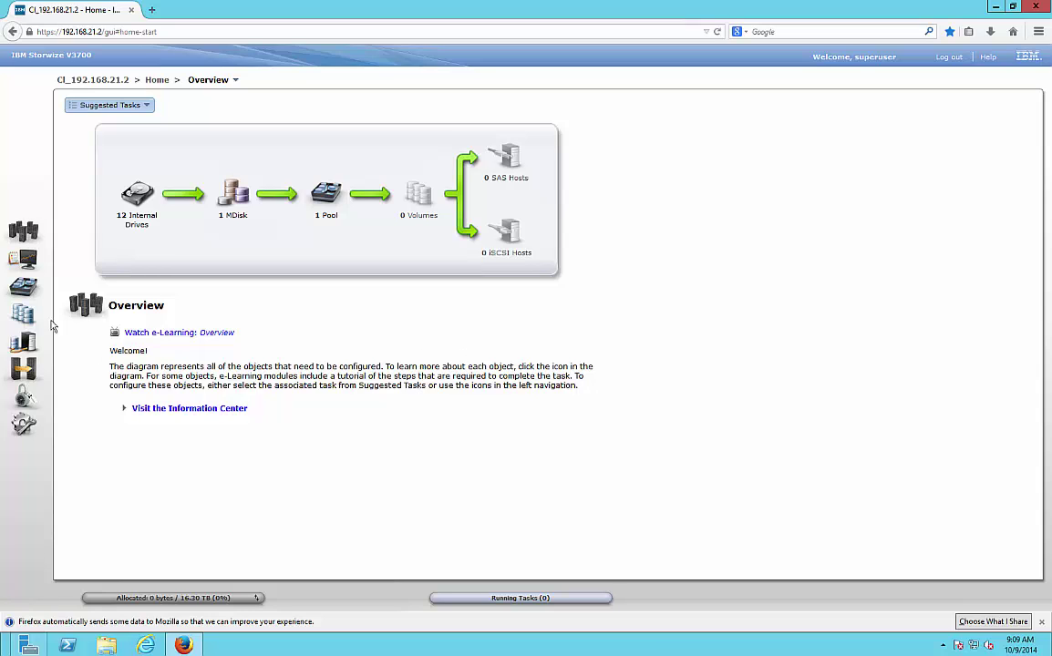
View the MDisks and Storage Pools descriptions through the home overview diagram.
{"action": "mouse_move", "coordinate": [33, 230]}
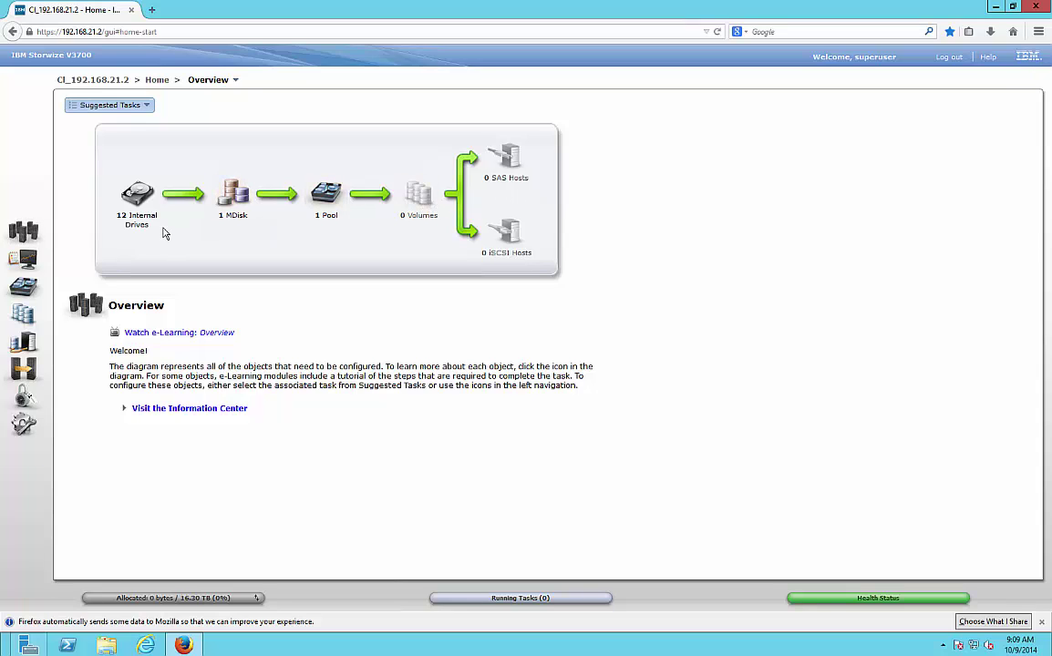
{"action": "left_click", "coordinate": [234, 200]}
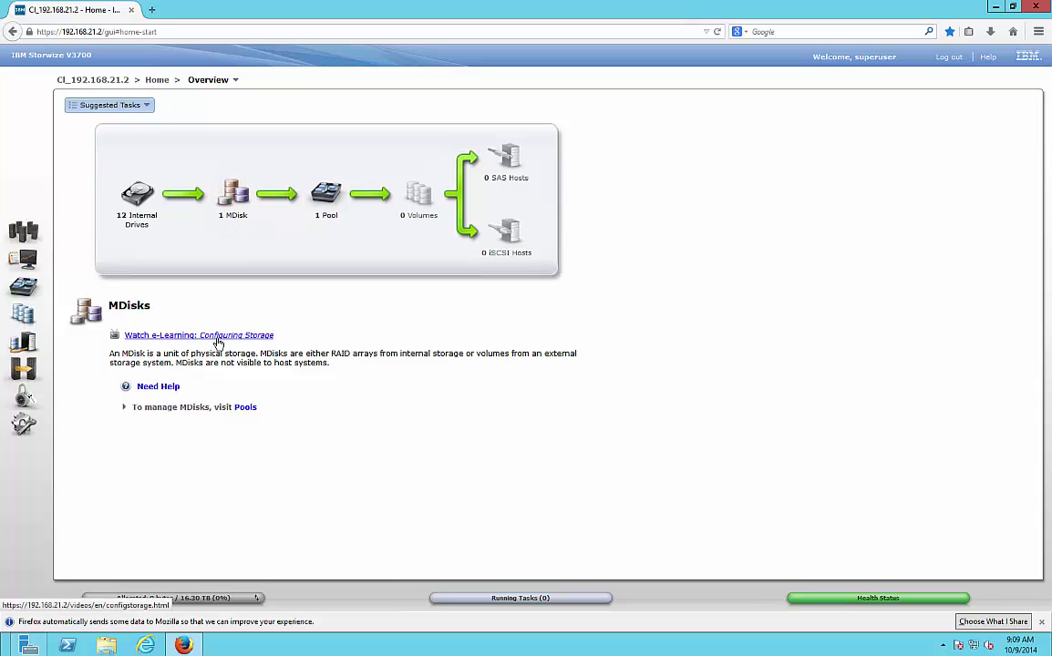
{"action": "left_click", "coordinate": [322, 200]}
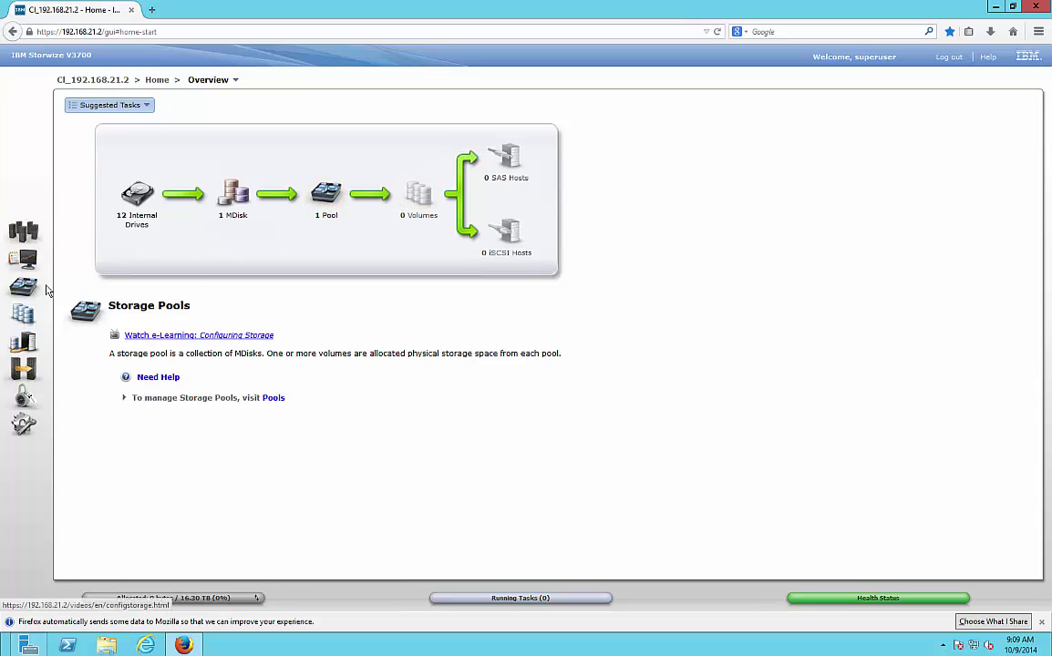
View the Monitoring System rack display, followed by the System Details page.
{"action": "mouse_move", "coordinate": [29, 263]}
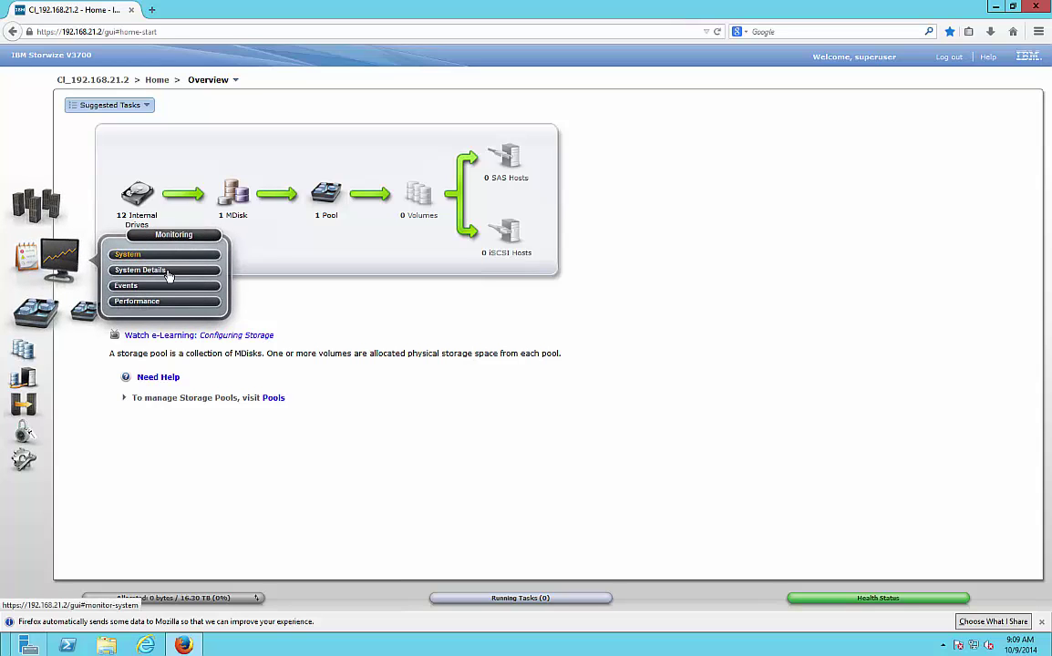
{"action": "left_click", "coordinate": [137, 258]}
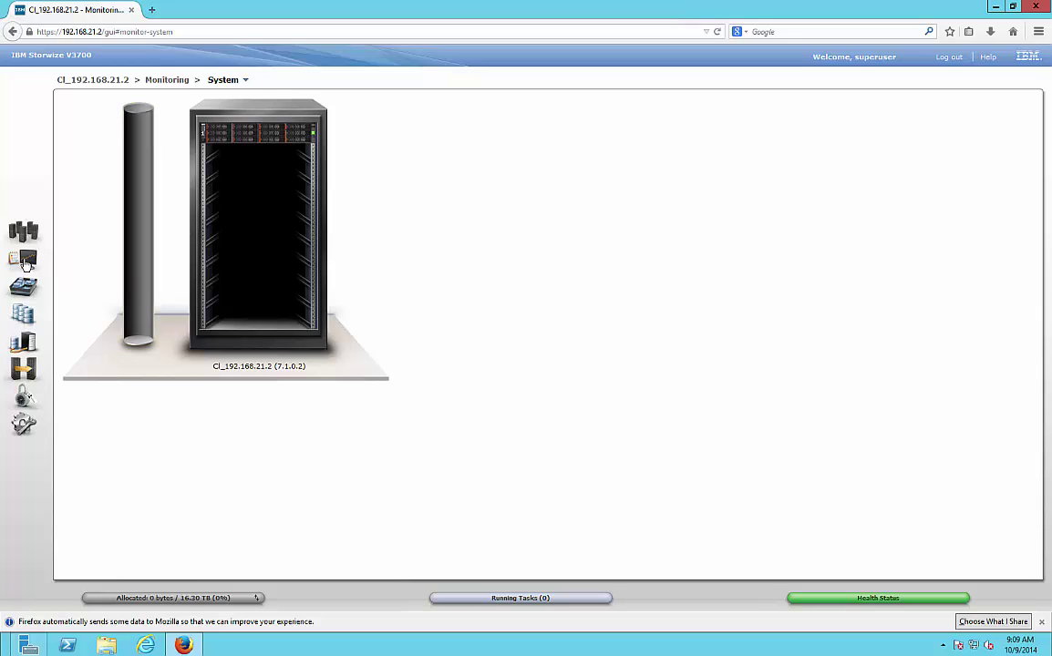
{"action": "mouse_move", "coordinate": [52, 262]}
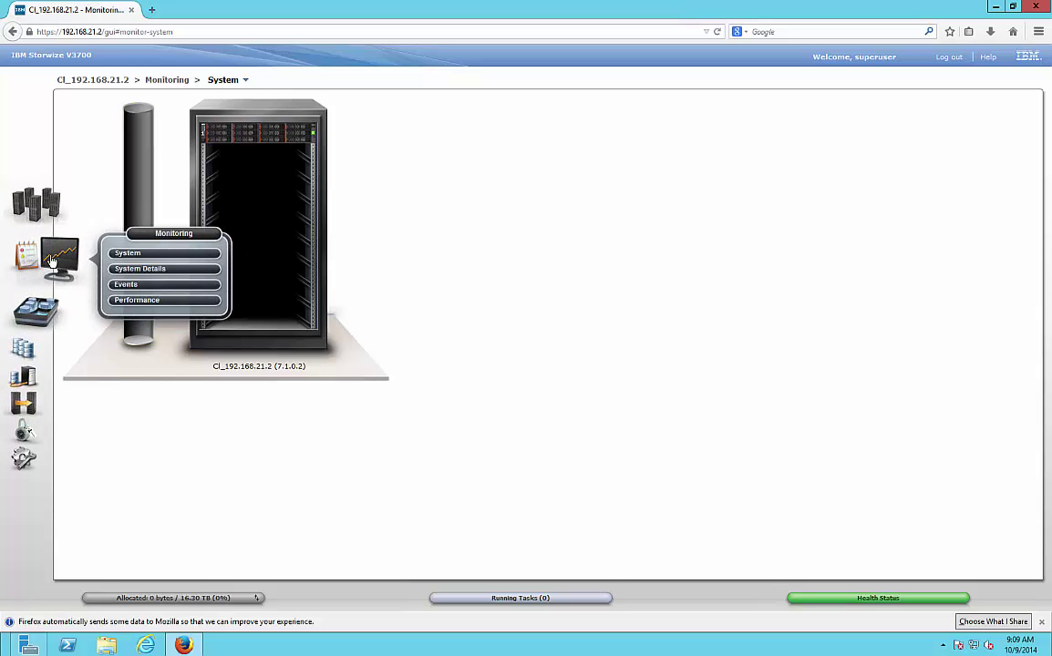
{"action": "left_click", "coordinate": [139, 269]}
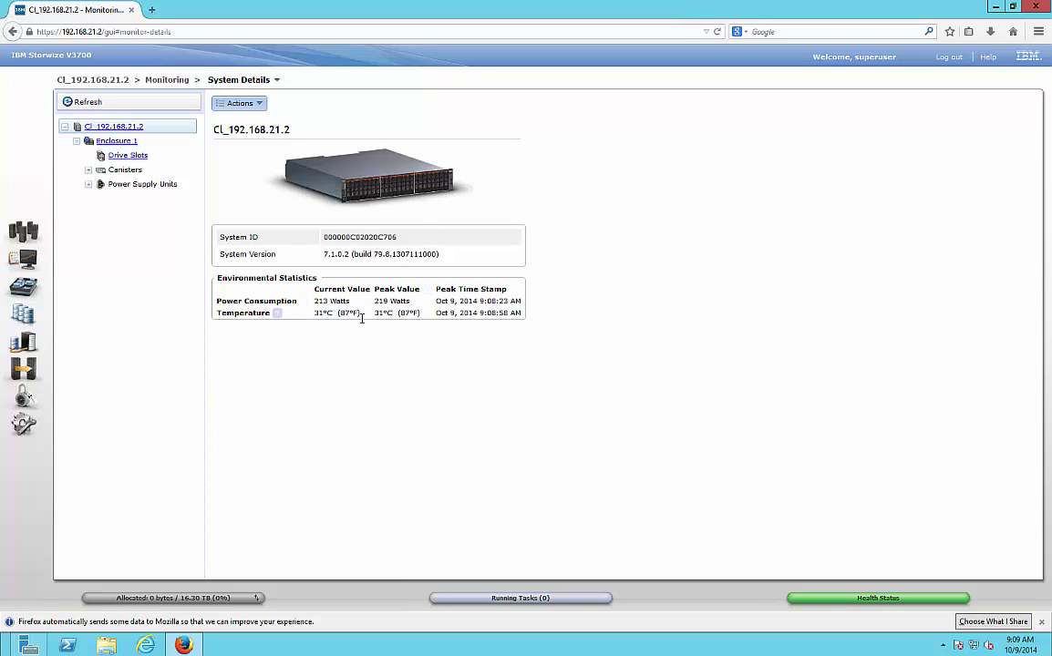
Review the details of Canister 1 and Canister 2 in Enclosure 1, including their ports and adapters.
{"action": "left_click", "coordinate": [91, 172]}
{"action": "left_click", "coordinate": [89, 172]}
{"action": "left_click", "coordinate": [132, 185]}
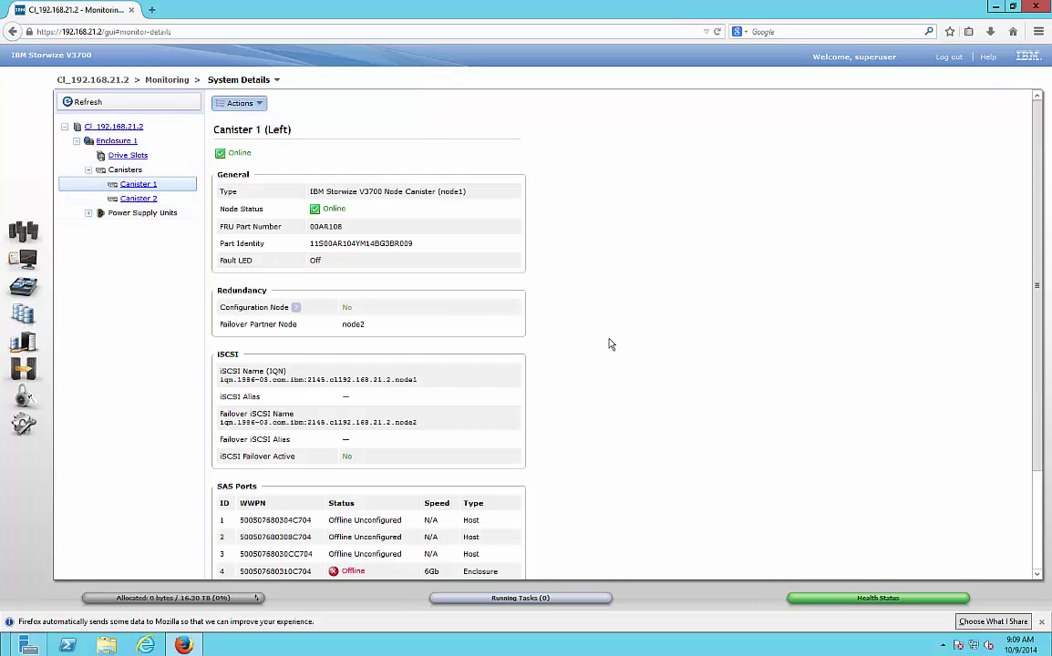
{"action": "scroll", "coordinate": [611, 344], "scroll_direction": "down", "scroll_amount": 3}
{"action": "scroll", "coordinate": [611, 345], "scroll_direction": "down", "scroll_amount": 1}
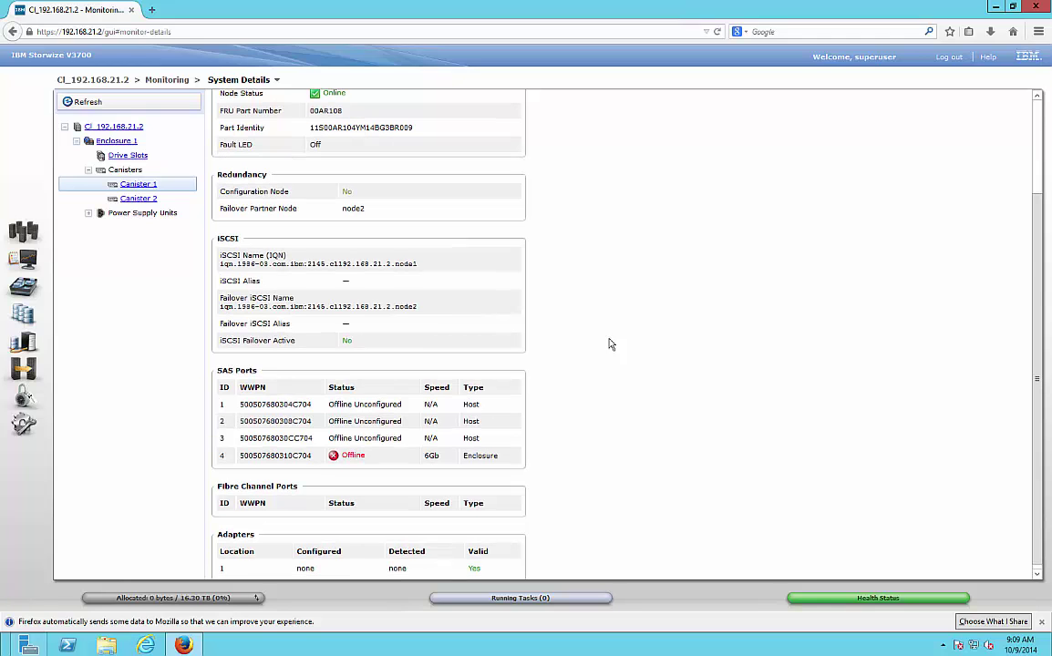
{"action": "left_click", "coordinate": [132, 198]}
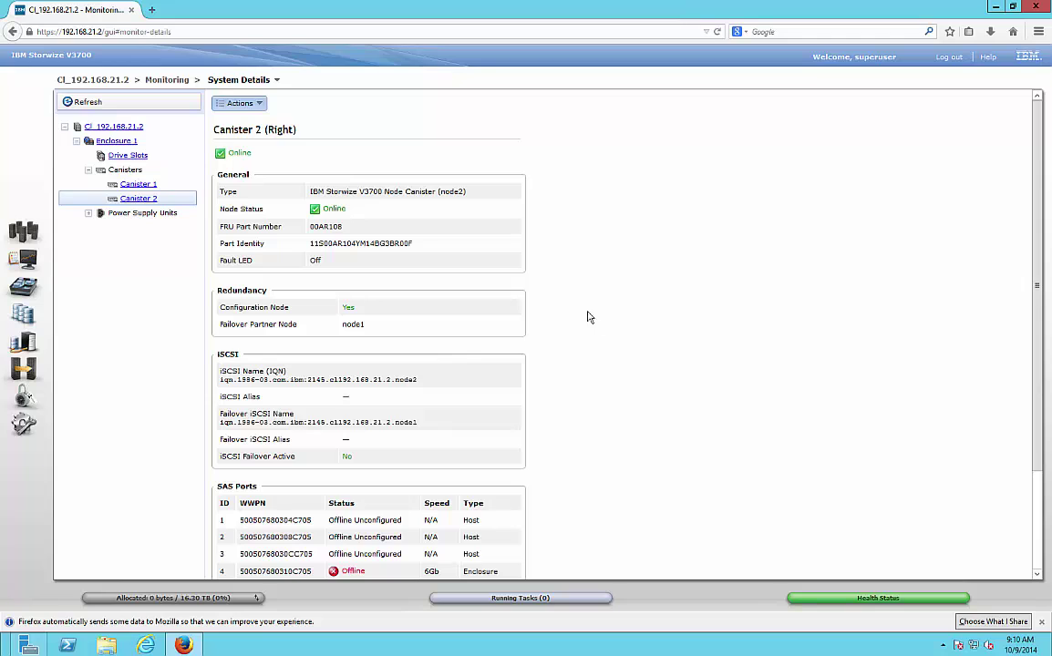
{"action": "scroll", "coordinate": [611, 373], "scroll_direction": "down", "scroll_amount": 3}
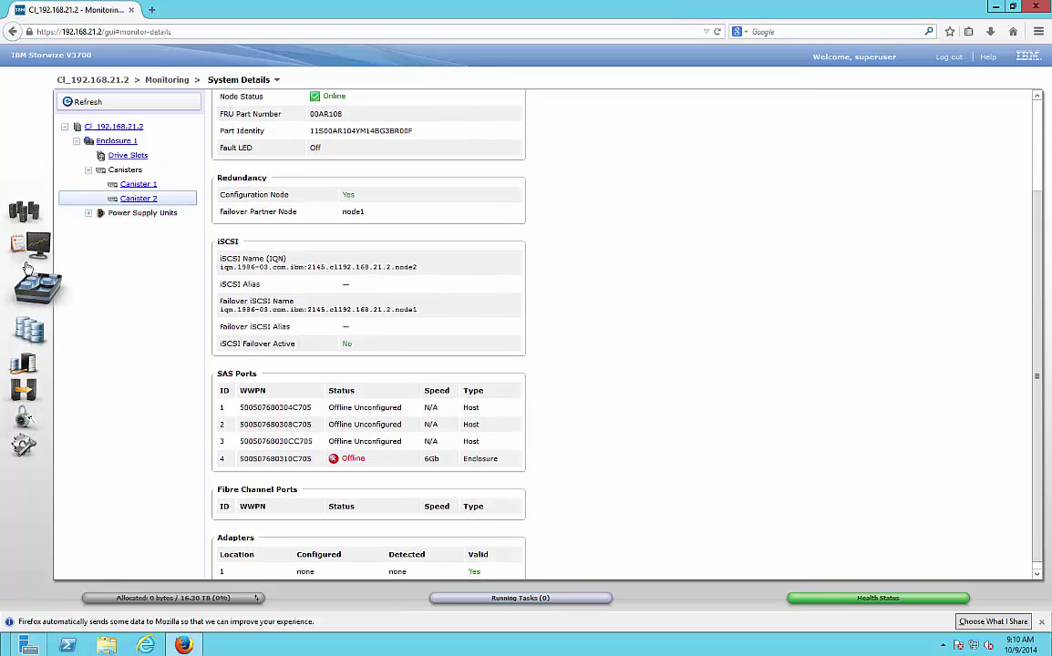
Review the monitoring Events list and the system Performance graphs.
{"action": "mouse_move", "coordinate": [28, 264]}
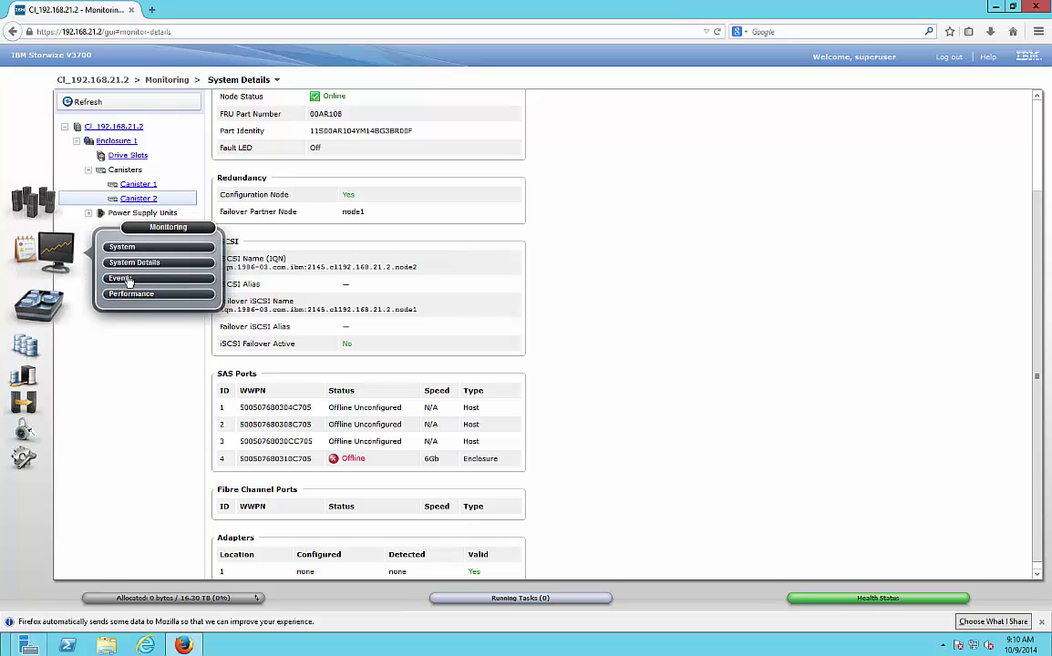
{"action": "left_click", "coordinate": [127, 280]}
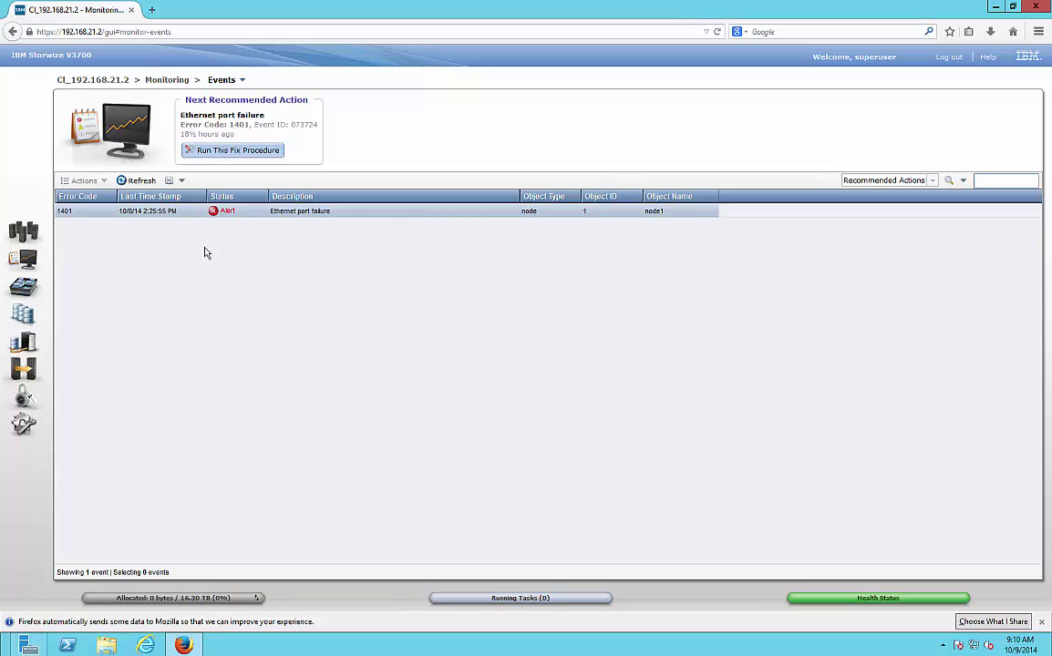
{"action": "mouse_move", "coordinate": [30, 257]}
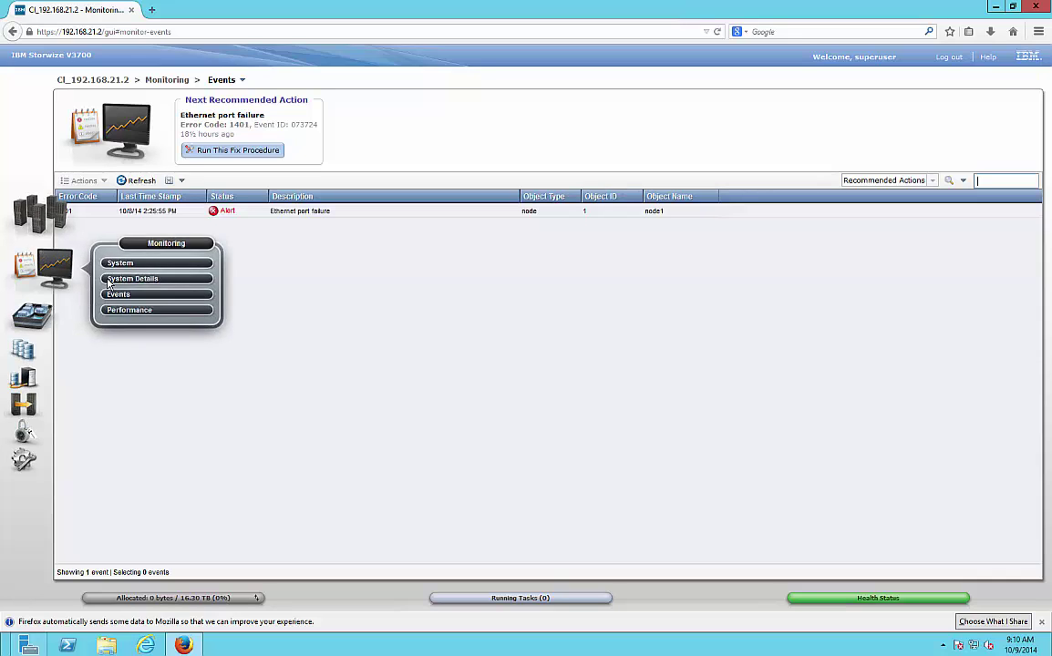
{"action": "left_click", "coordinate": [136, 301]}
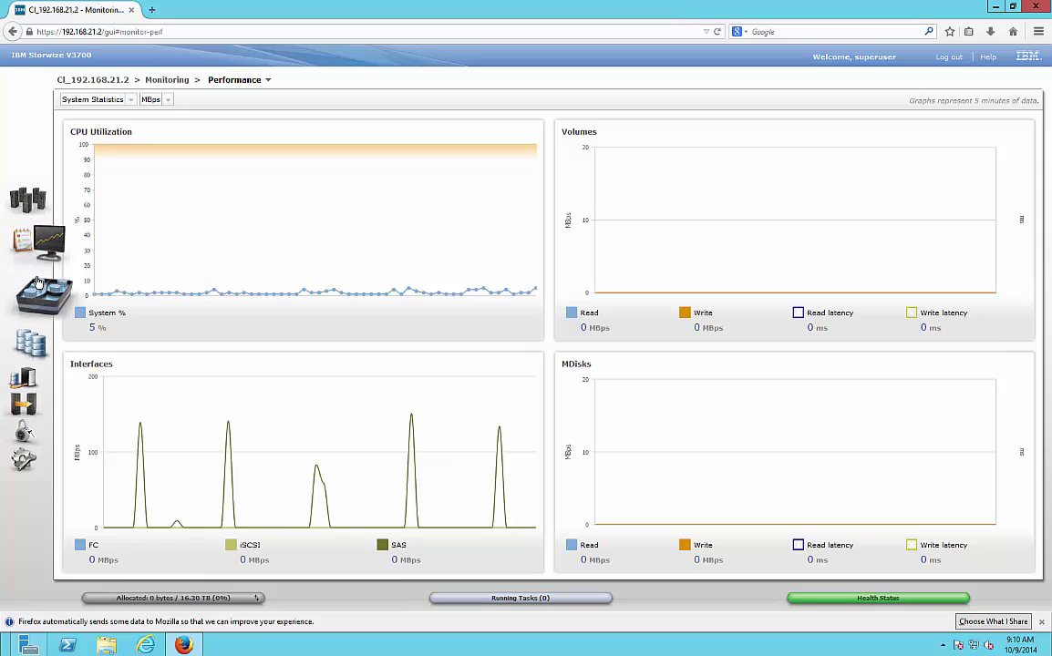
On the Volumes by Pool page, examine the Thin-Provision, Mirror and Thin Mirror presets for a new volume, then cancel its creation.
{"action": "mouse_move", "coordinate": [46, 260]}
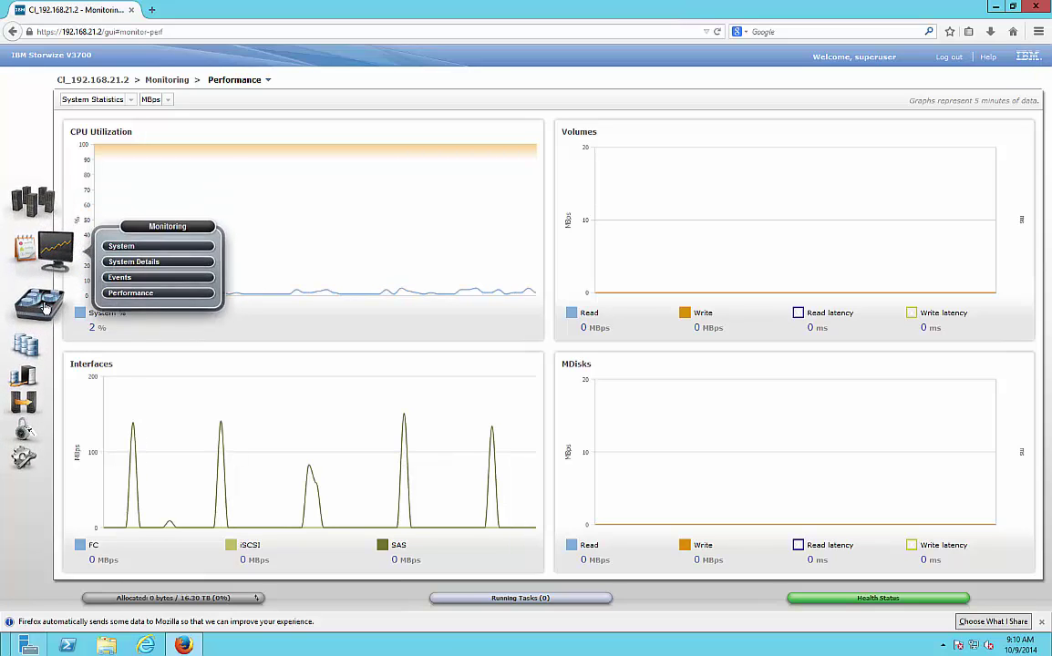
{"action": "mouse_move", "coordinate": [46, 288]}
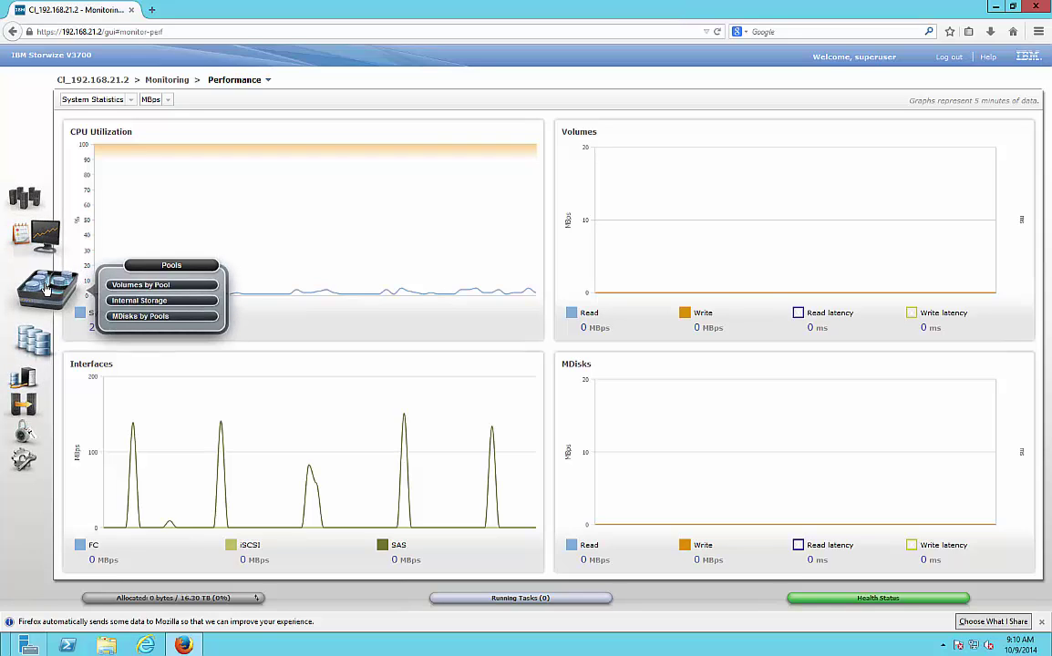
{"action": "left_click", "coordinate": [137, 284]}
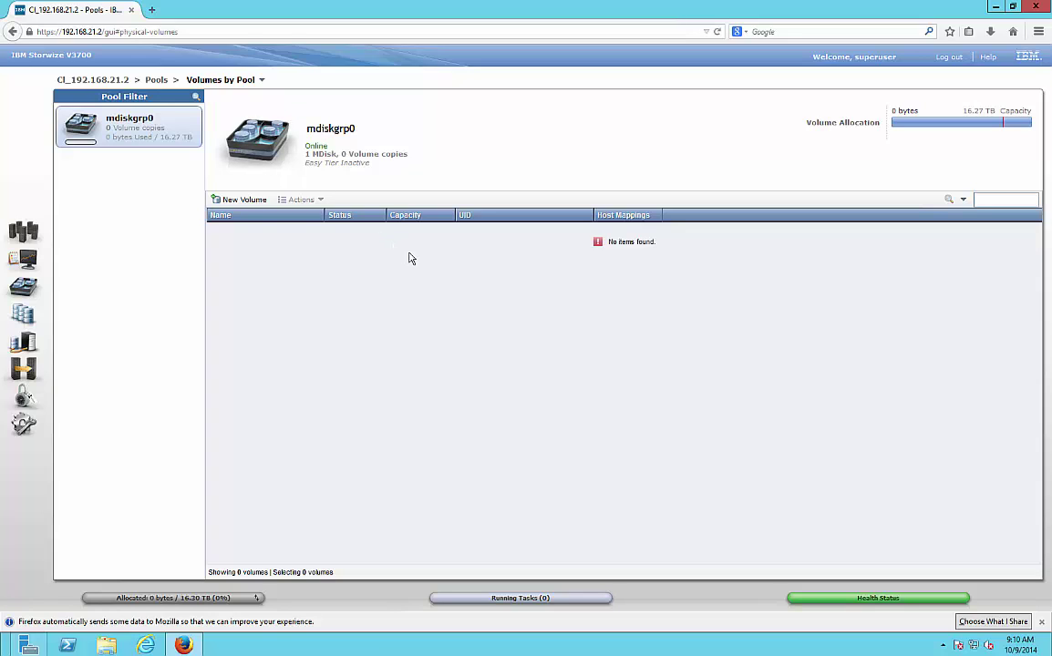
{"action": "left_click", "coordinate": [244, 200]}
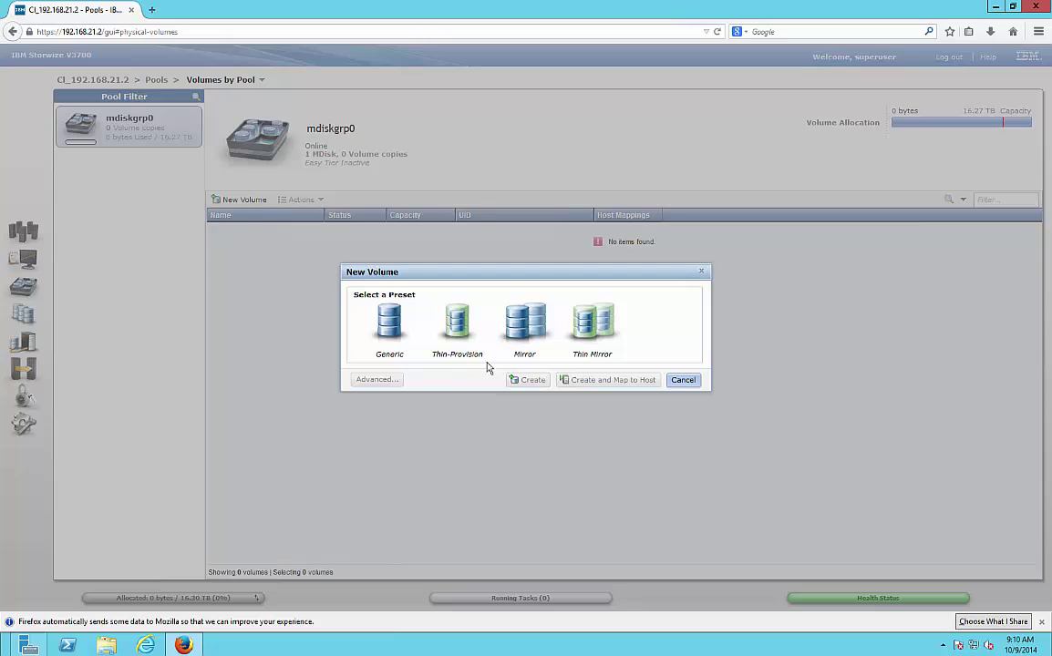
{"action": "mouse_move", "coordinate": [464, 325]}
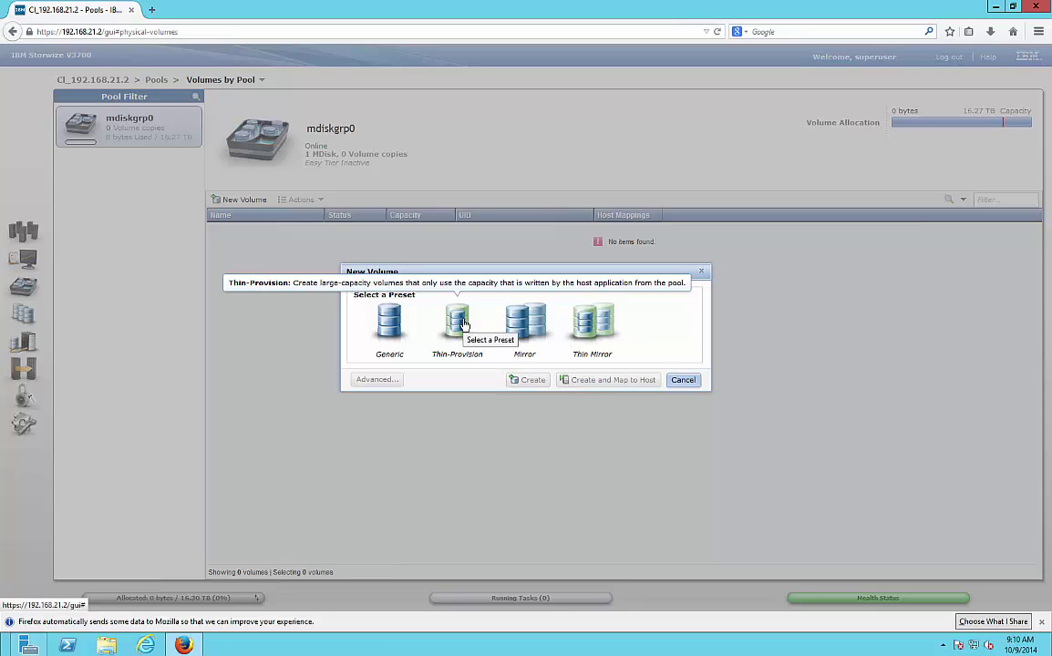
{"action": "mouse_move", "coordinate": [517, 321]}
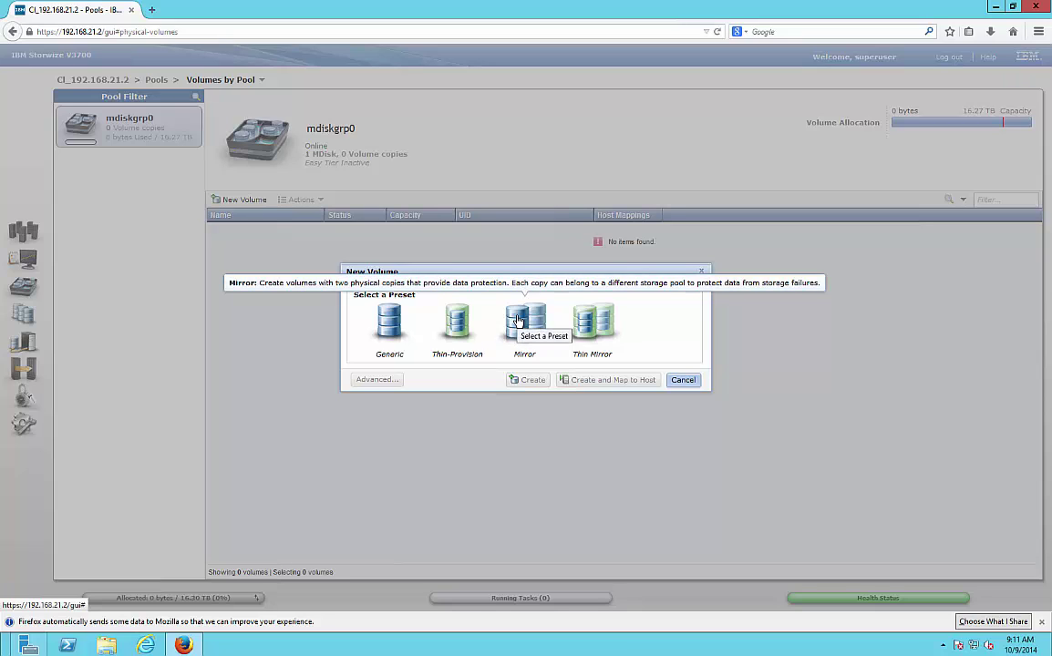
{"action": "mouse_move", "coordinate": [593, 325]}
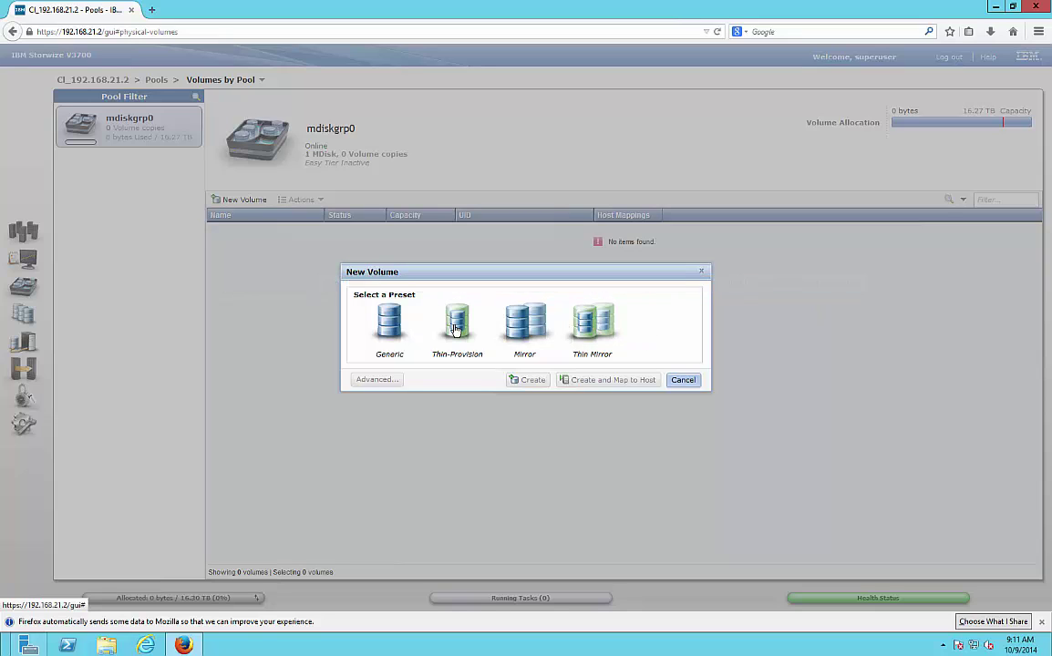
{"action": "left_click", "coordinate": [682, 380]}
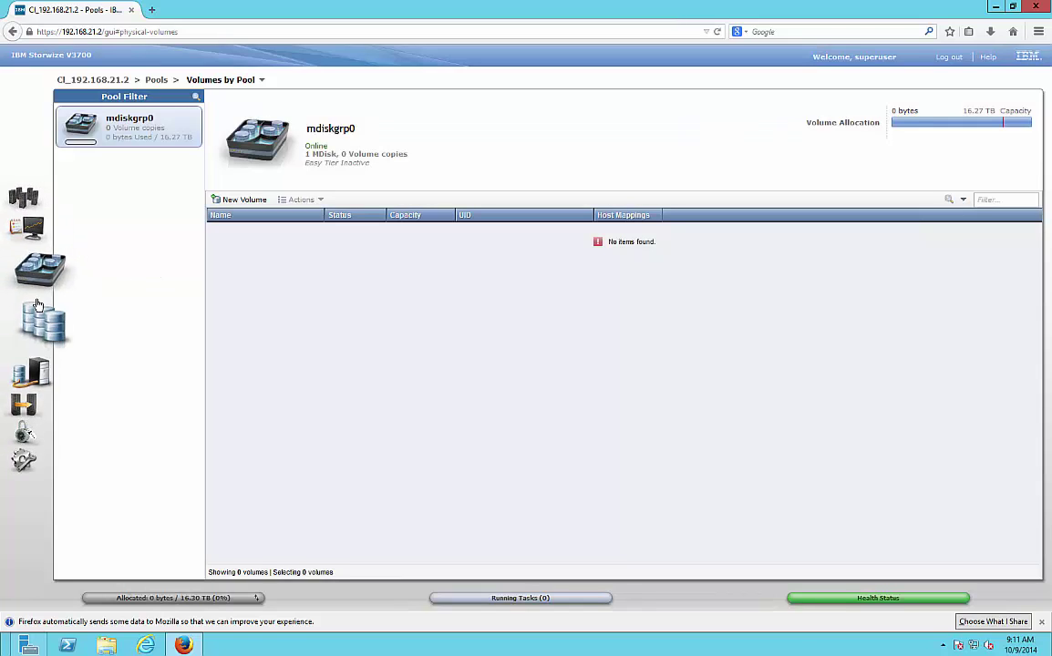
Show the Internal Storage drives and filter them to the 1.82 TB Nearline SAS class.
{"action": "mouse_move", "coordinate": [39, 290]}
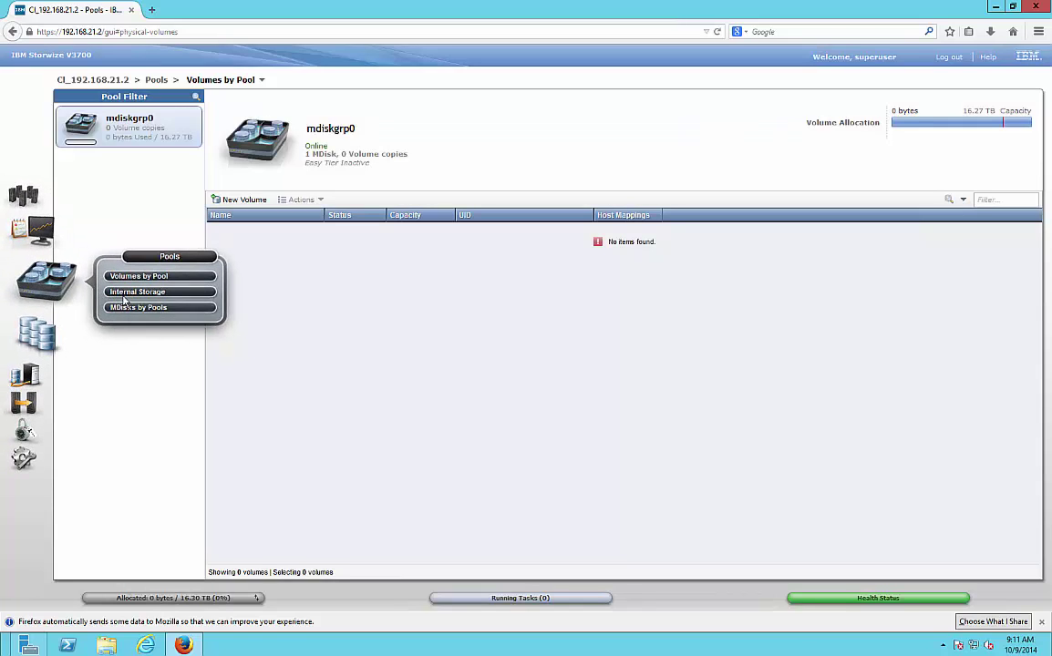
{"action": "left_click", "coordinate": [132, 288]}
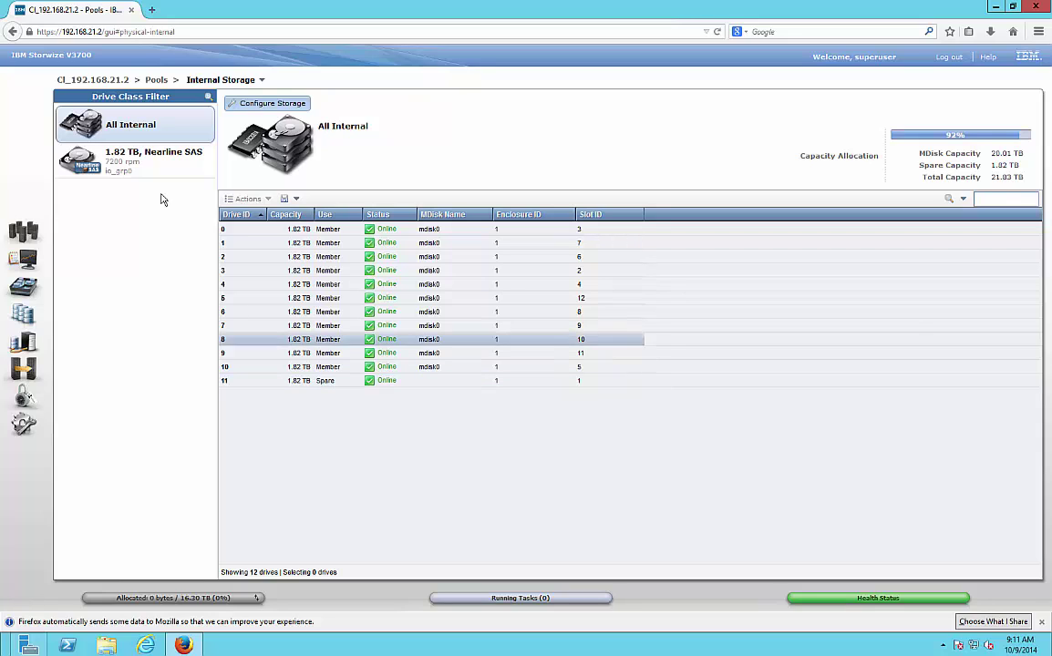
{"action": "left_click", "coordinate": [154, 167]}
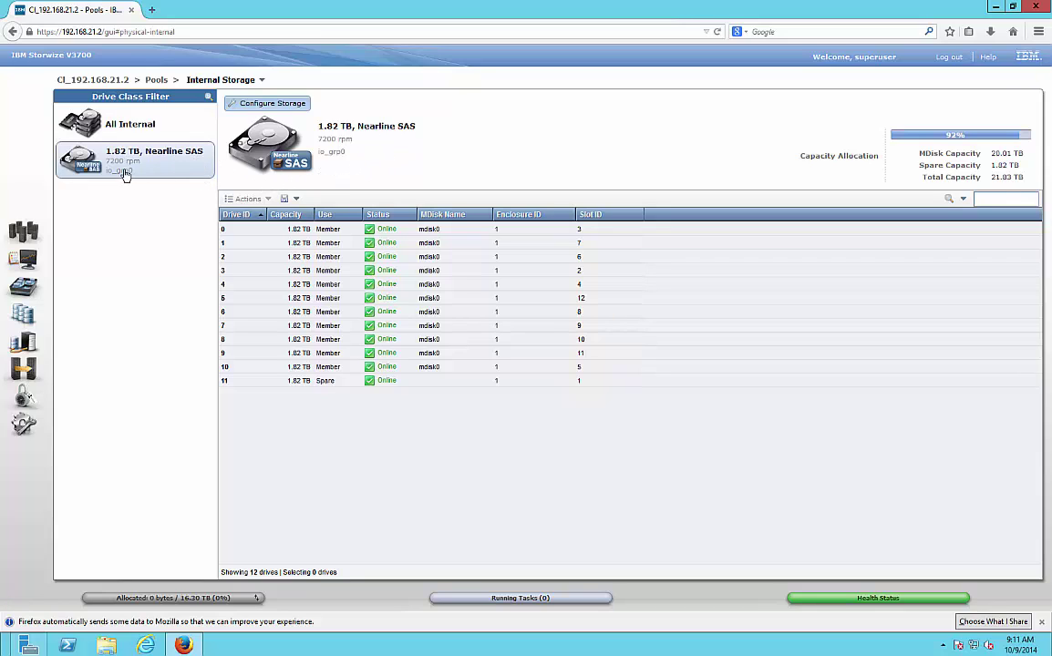
On the MDisks by Pools page, select the mdiskgrp0 pool and view the actions available for it.
{"action": "mouse_move", "coordinate": [40, 288]}
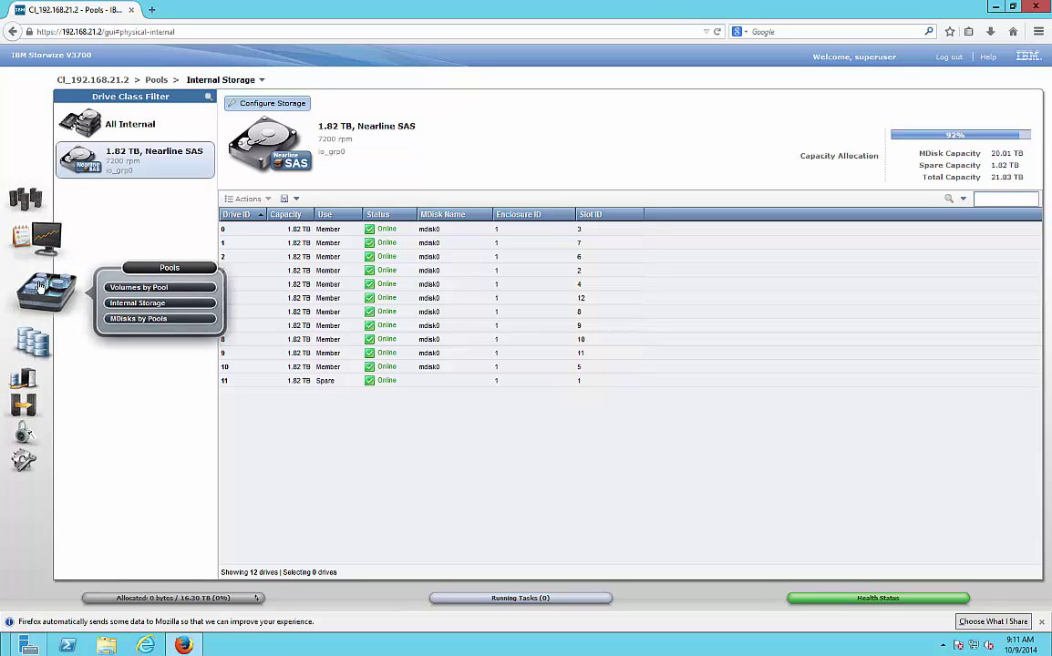
{"action": "left_click", "coordinate": [144, 311]}
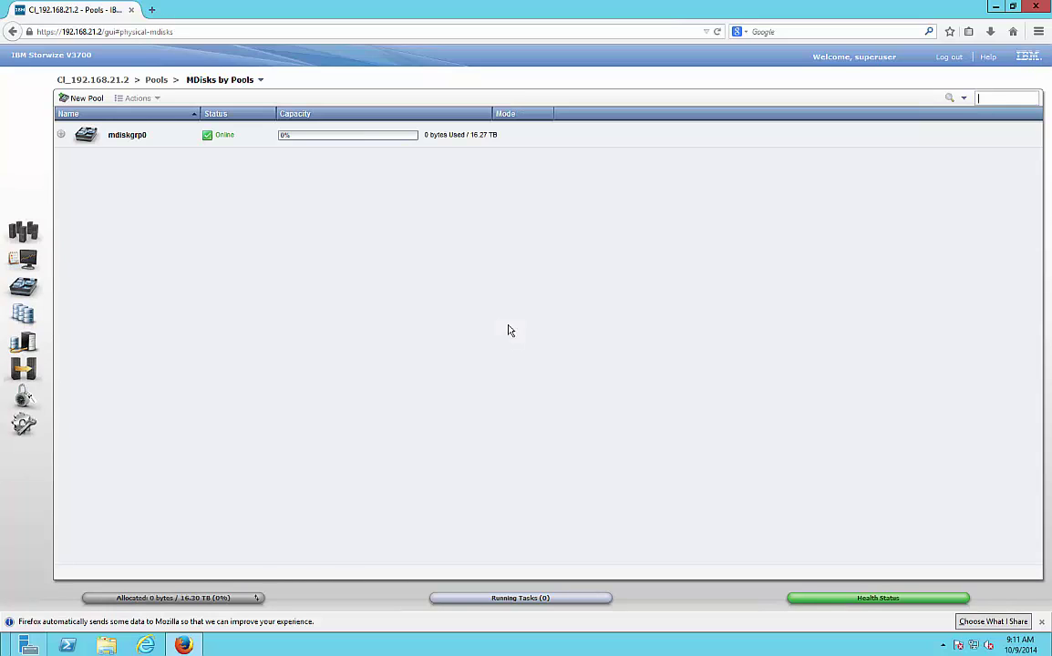
{"action": "left_click", "coordinate": [155, 142]}
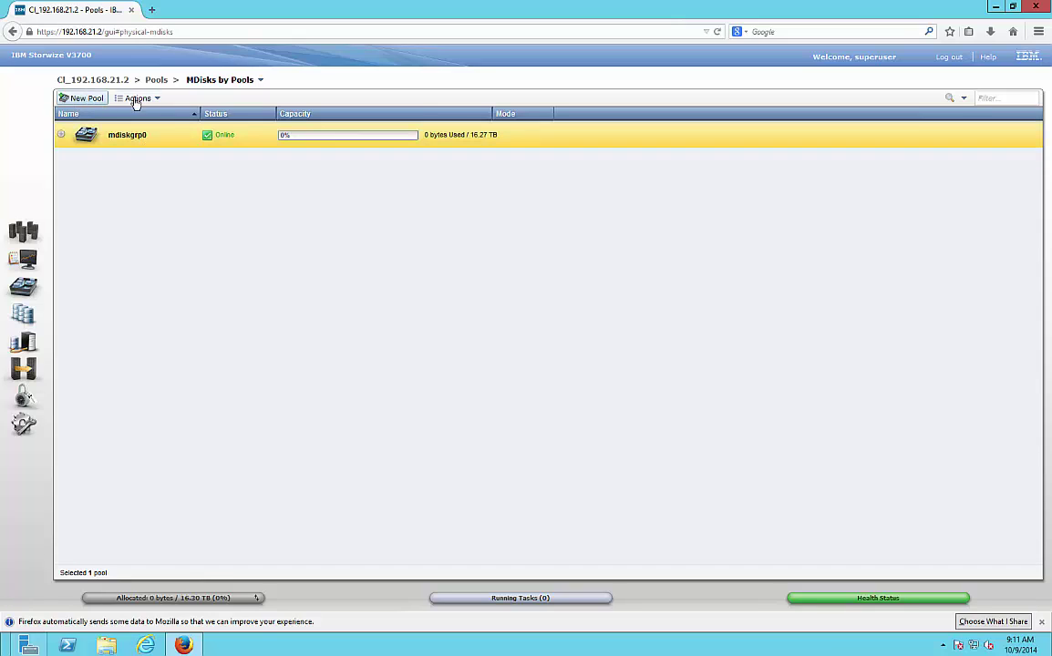
{"action": "left_click", "coordinate": [155, 100]}
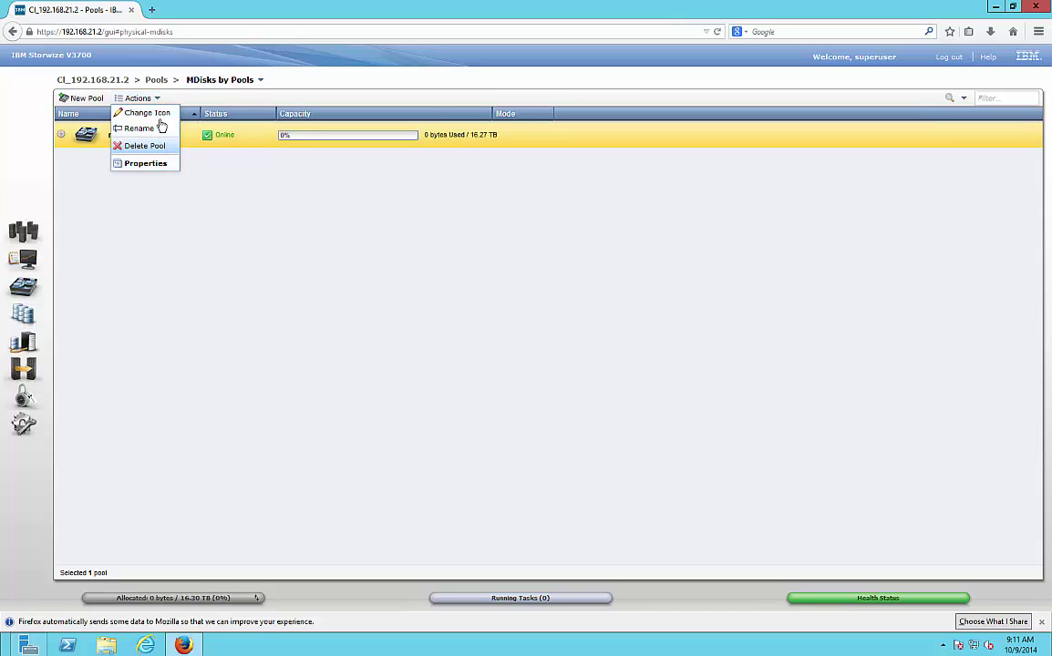
{"action": "left_click", "coordinate": [86, 190]}
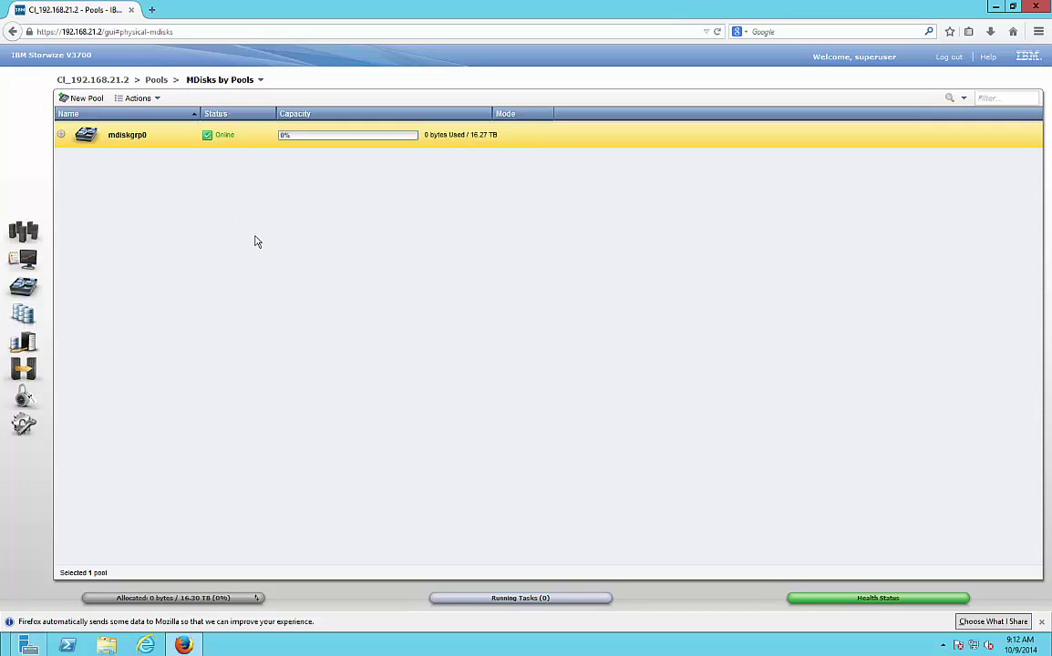
{"action": "left_click", "coordinate": [137, 143]}
View the presets for a new volume on the Volumes page, cancel the creation, and show the Volumes by Pool page.
{"action": "mouse_move", "coordinate": [34, 292]}
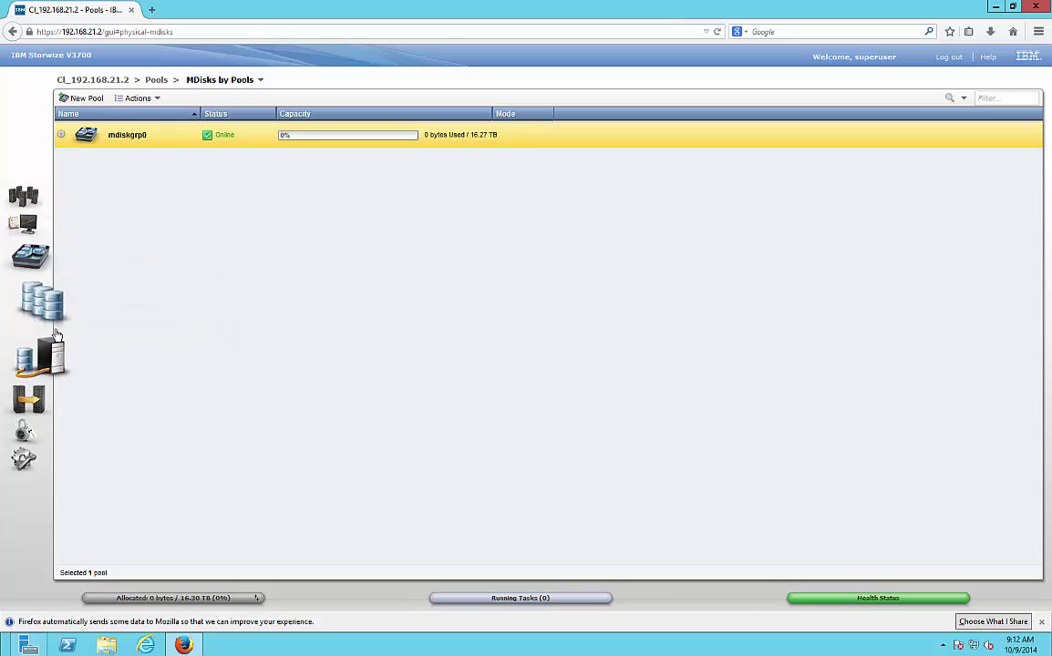
{"action": "mouse_move", "coordinate": [57, 317]}
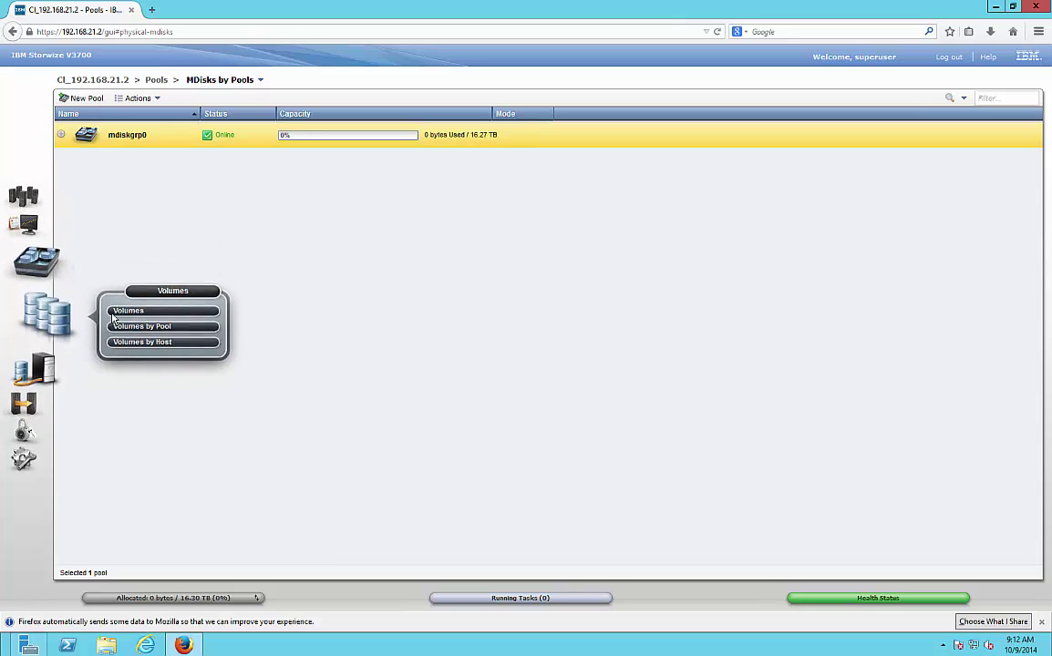
{"action": "left_click", "coordinate": [158, 312]}
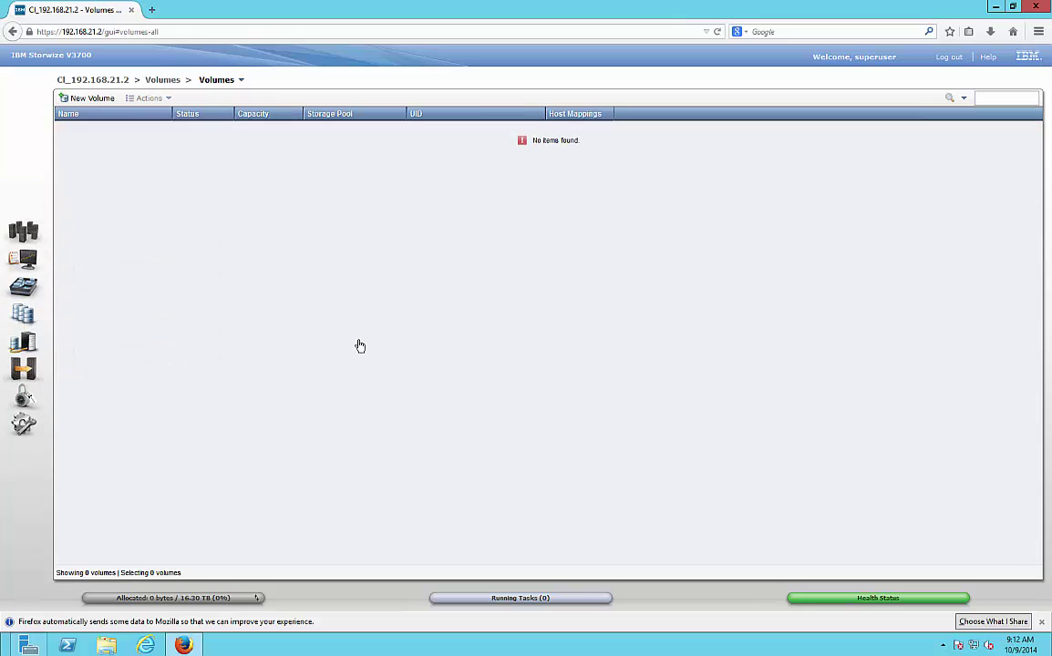
{"action": "left_click", "coordinate": [91, 97]}
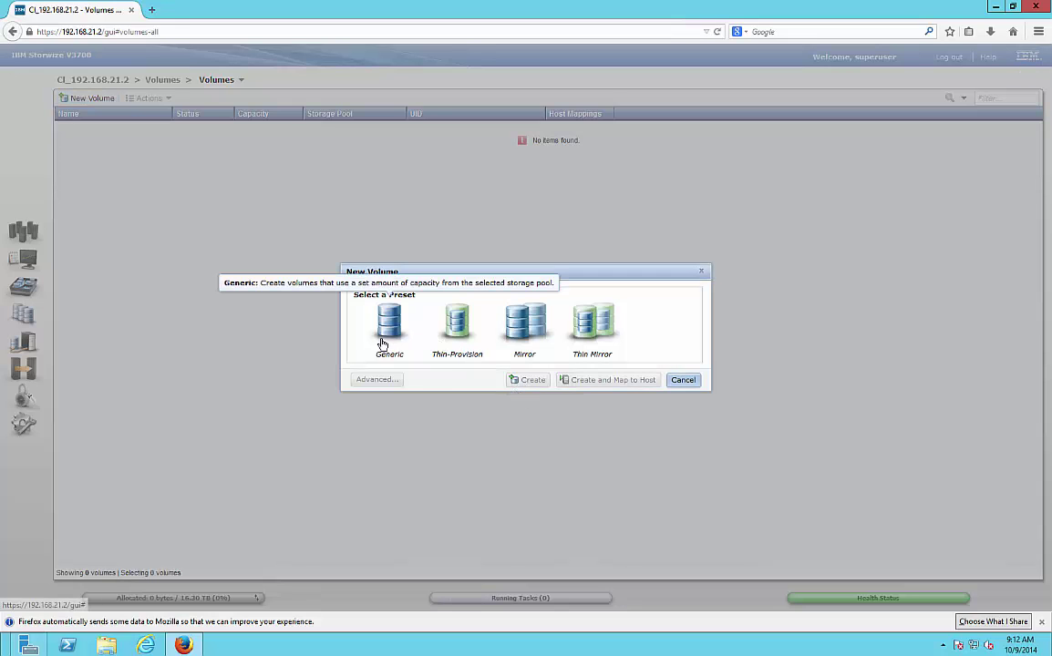
{"action": "key", "text": "Escape"}
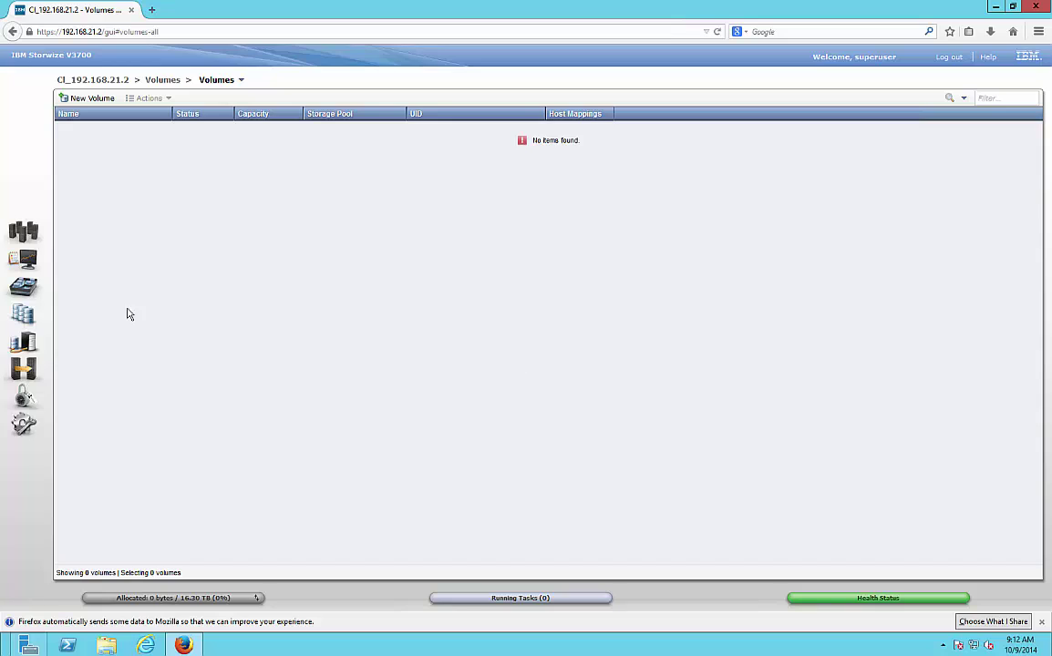
{"action": "mouse_move", "coordinate": [35, 291]}
{"action": "mouse_move", "coordinate": [44, 317]}
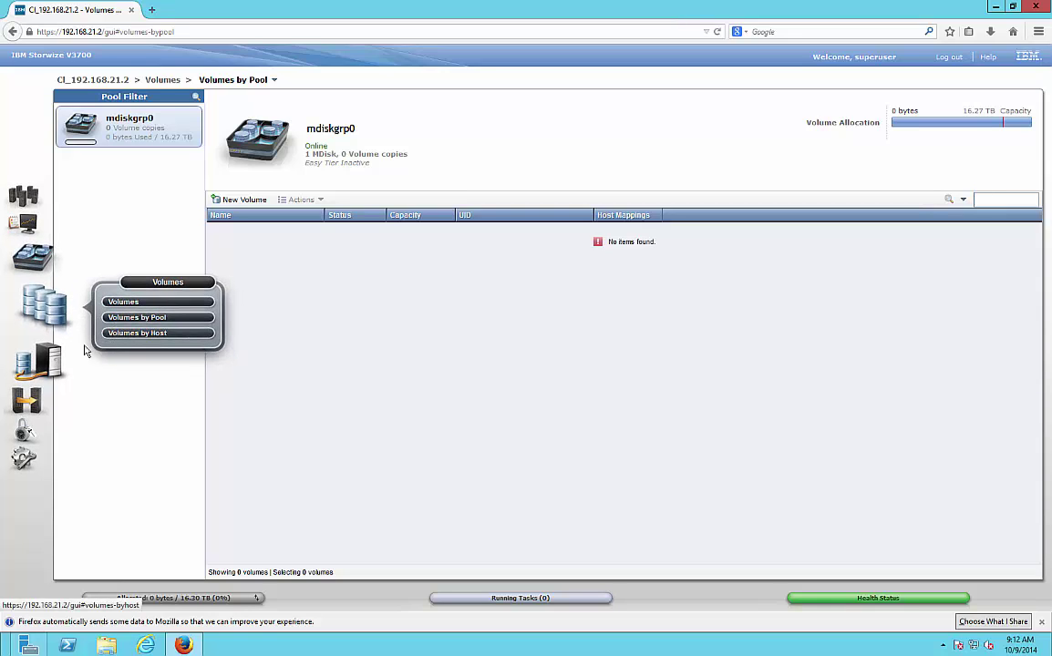
On the Hosts page, start a new host of type iSCSI Host and go to its iSCSI Ports entry.
{"action": "mouse_move", "coordinate": [60, 339]}
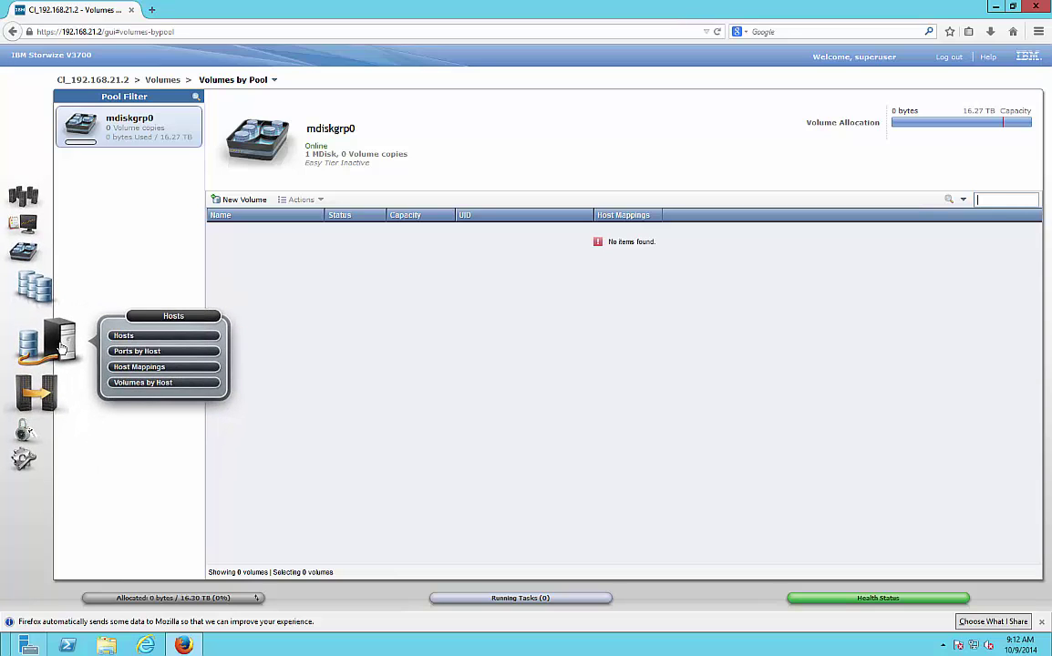
{"action": "left_click", "coordinate": [133, 339]}
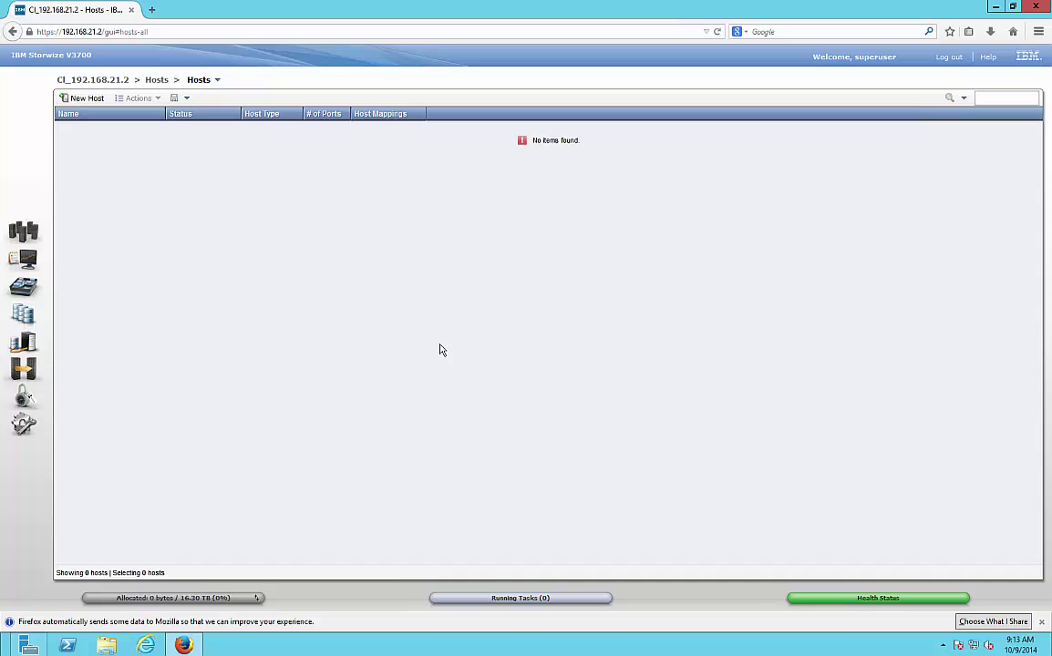
{"action": "left_click", "coordinate": [82, 98]}
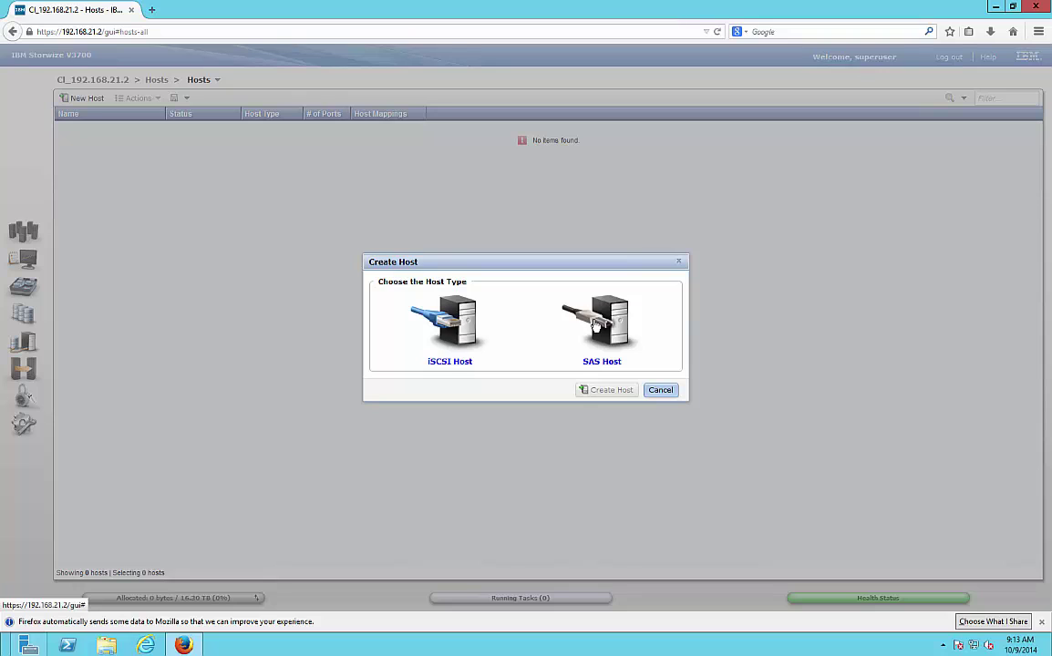
{"action": "left_click", "coordinate": [442, 328]}
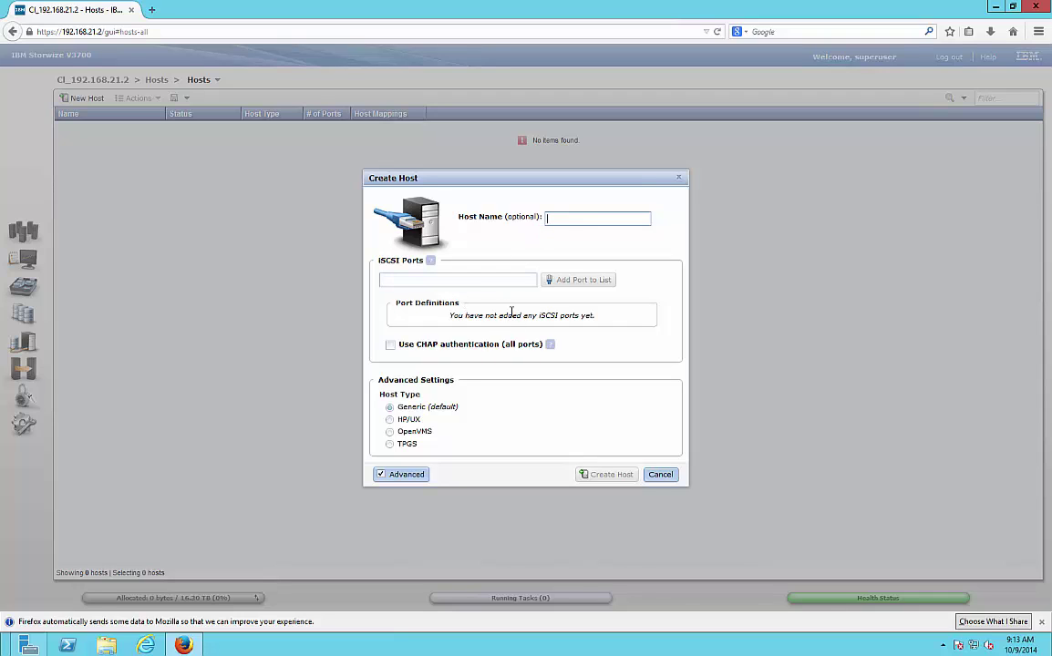
{"action": "left_click", "coordinate": [476, 284]}
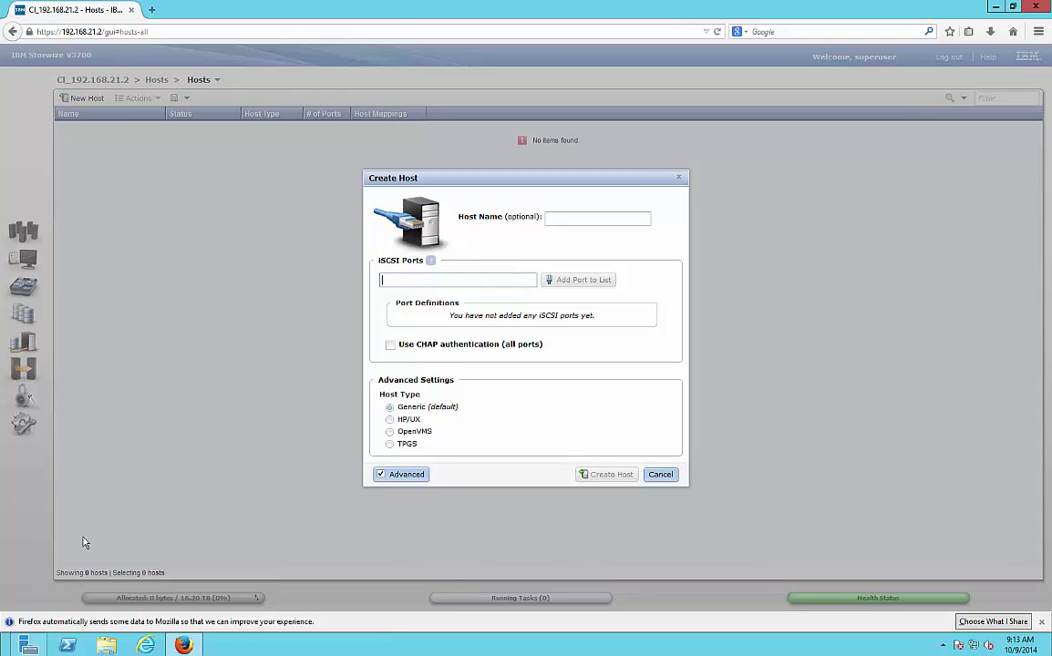
Switch to Server Manager, launch the iSCSI Initiator, and agree to start the Microsoft iSCSI service, keeping the Server Manager window minimized.
{"action": "left_click", "coordinate": [27, 646]}
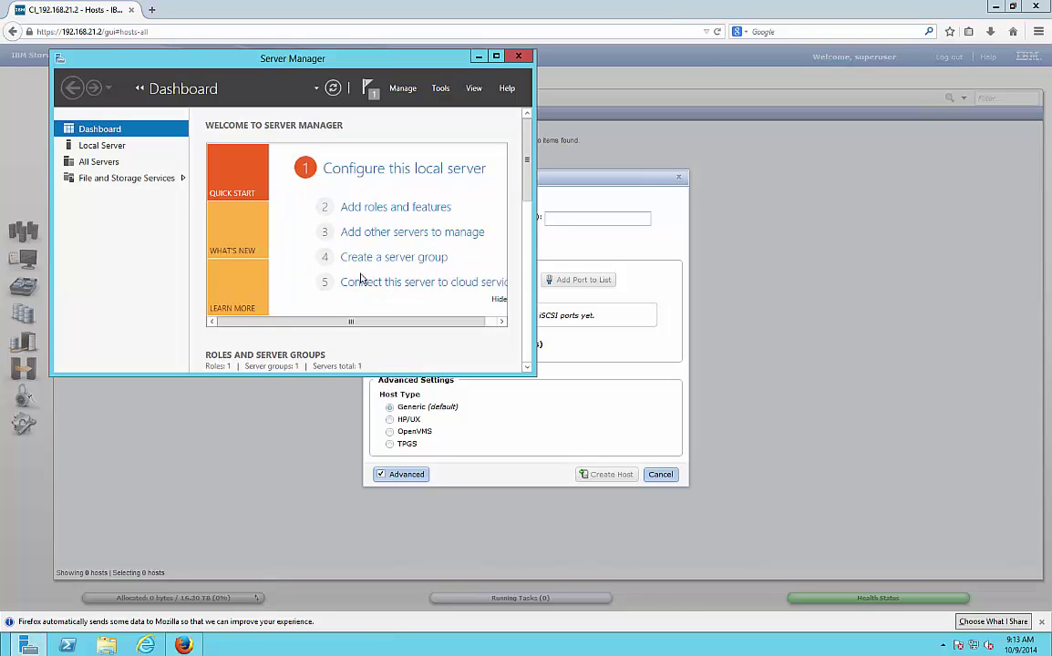
{"action": "left_click", "coordinate": [436, 90]}
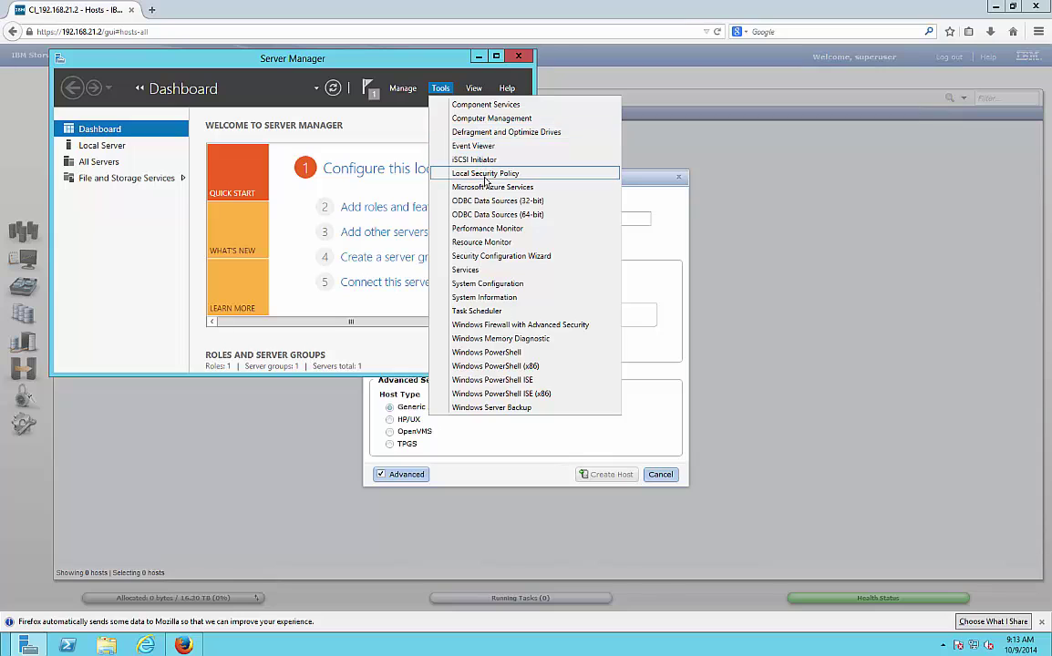
{"action": "left_click", "coordinate": [443, 159]}
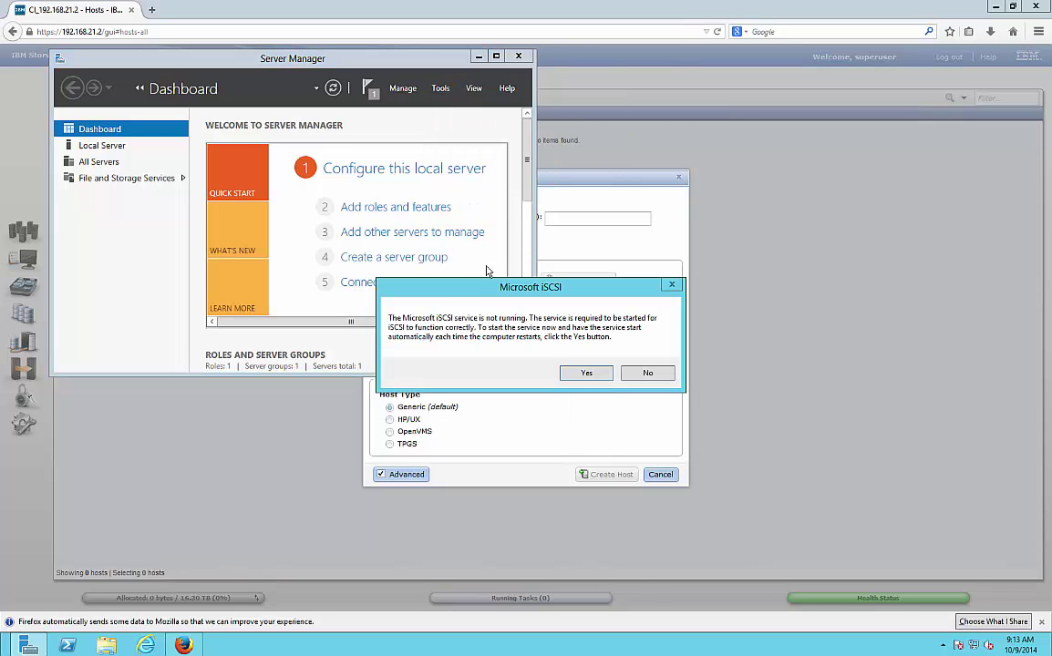
{"action": "left_click", "coordinate": [585, 374]}
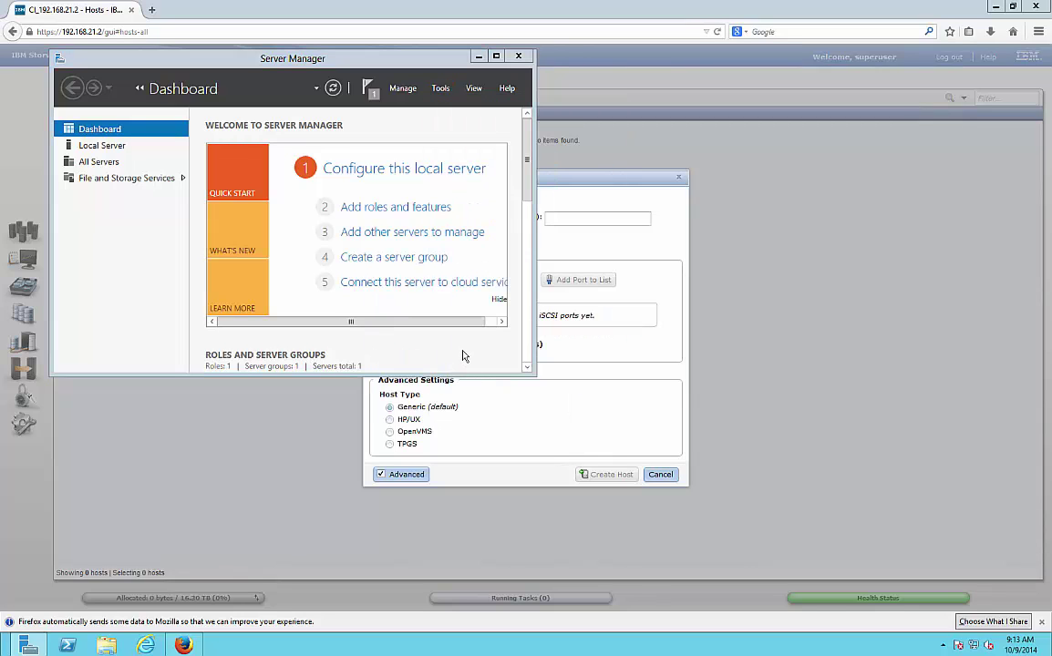
{"action": "left_click", "coordinate": [478, 55]}
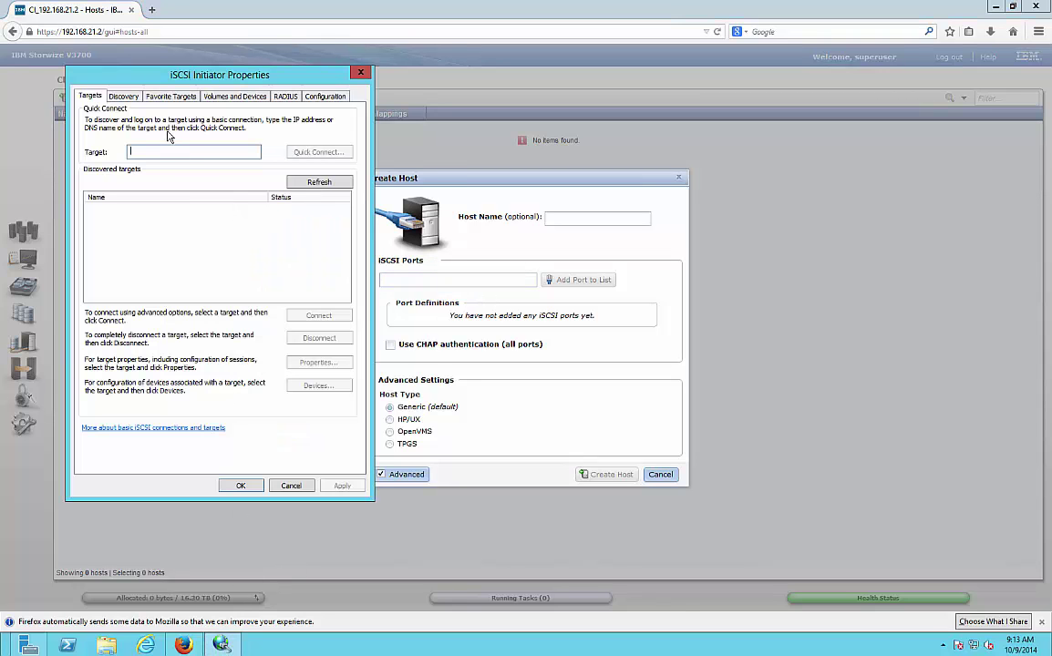
Copy the initiator name iqn.1991-05.com.microsoft:hyperv1 from the iSCSI Initiator configuration into the new host's iSCSI Ports field, then cancel the host creation.
{"action": "left_click", "coordinate": [324, 97]}
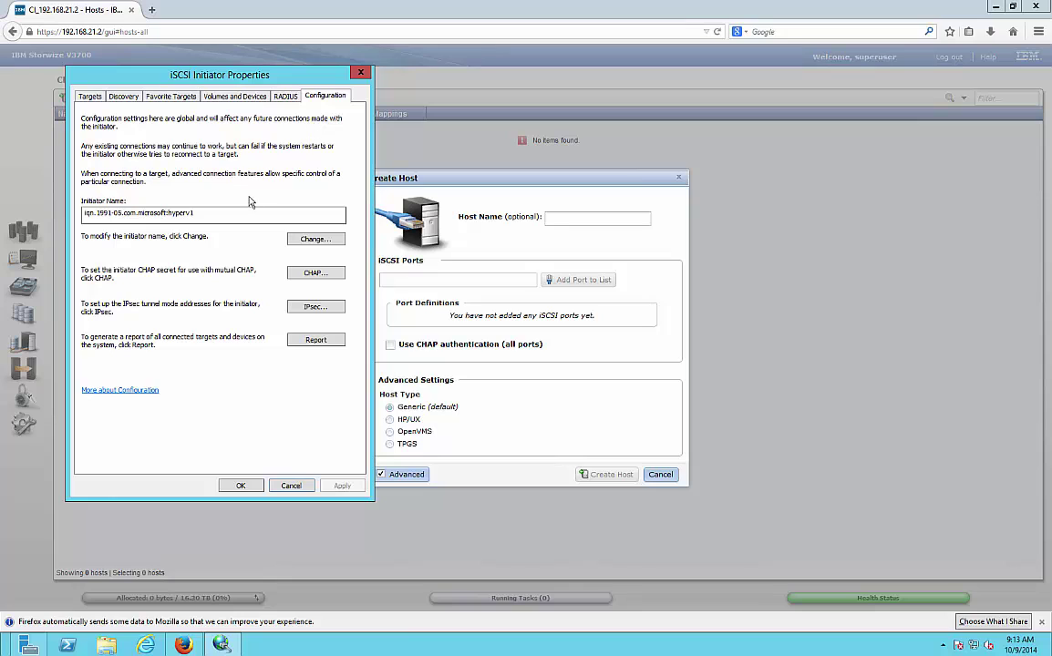
{"action": "left_click_drag", "start_coordinate": [195, 214], "coordinate": [50, 215]}
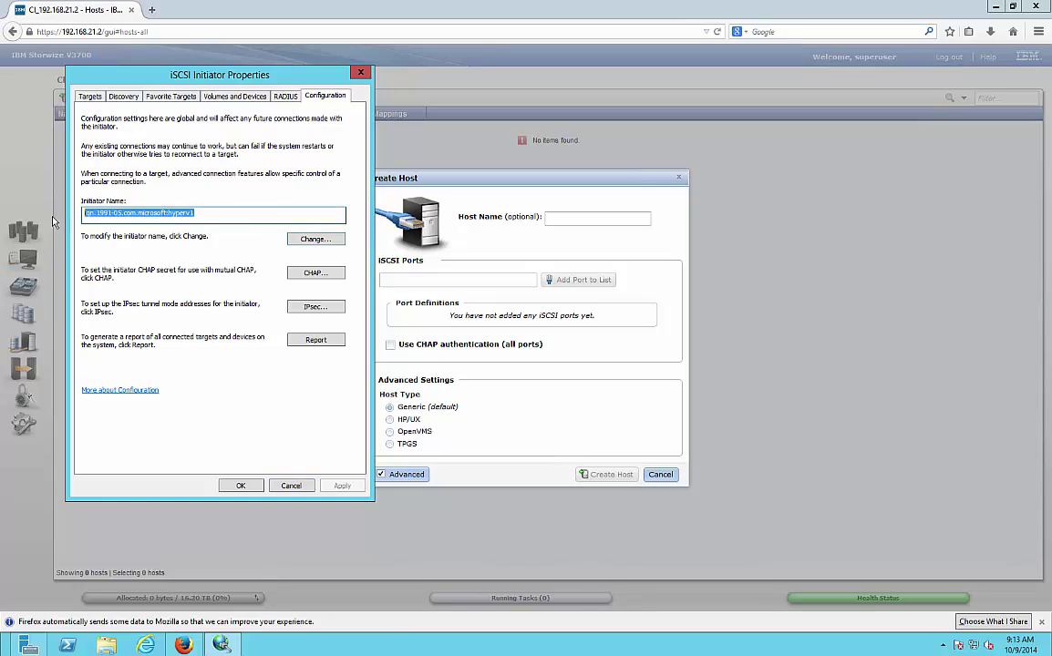
{"action": "right_click", "coordinate": [137, 217]}
{"action": "left_click", "coordinate": [161, 235]}
{"action": "left_click", "coordinate": [424, 281]}
{"action": "right_click", "coordinate": [427, 283]}
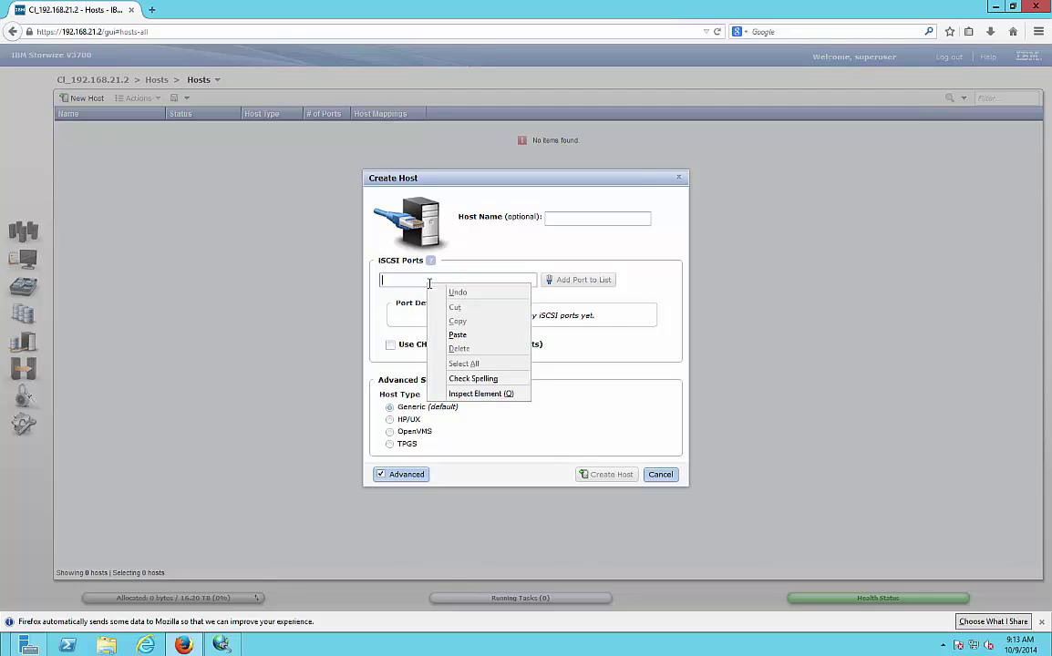
{"action": "left_click", "coordinate": [457, 335]}
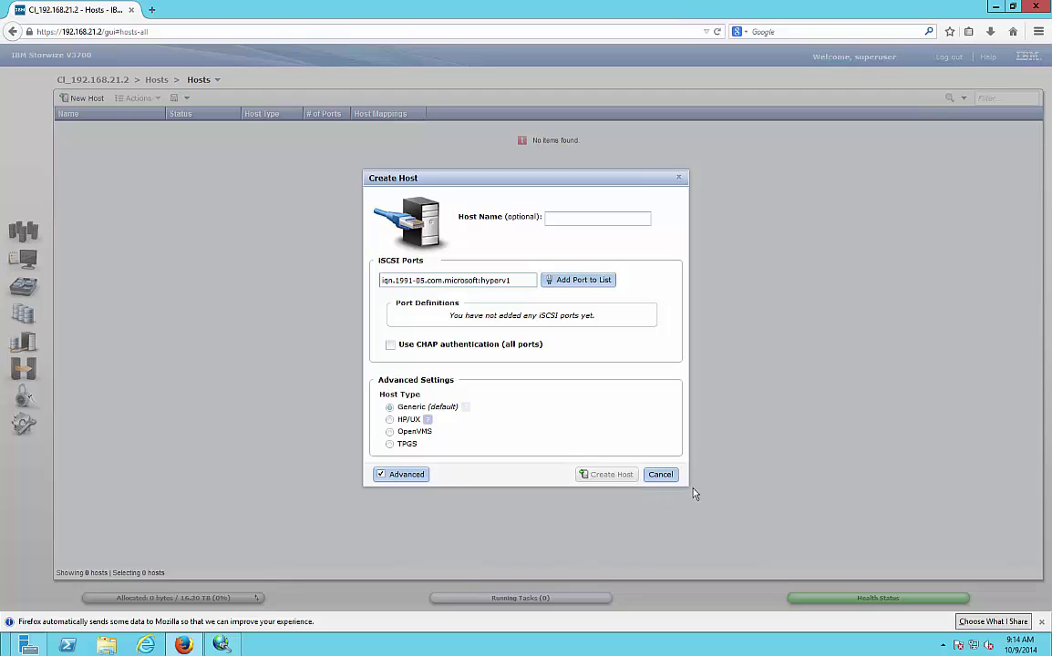
{"action": "left_click", "coordinate": [666, 475]}
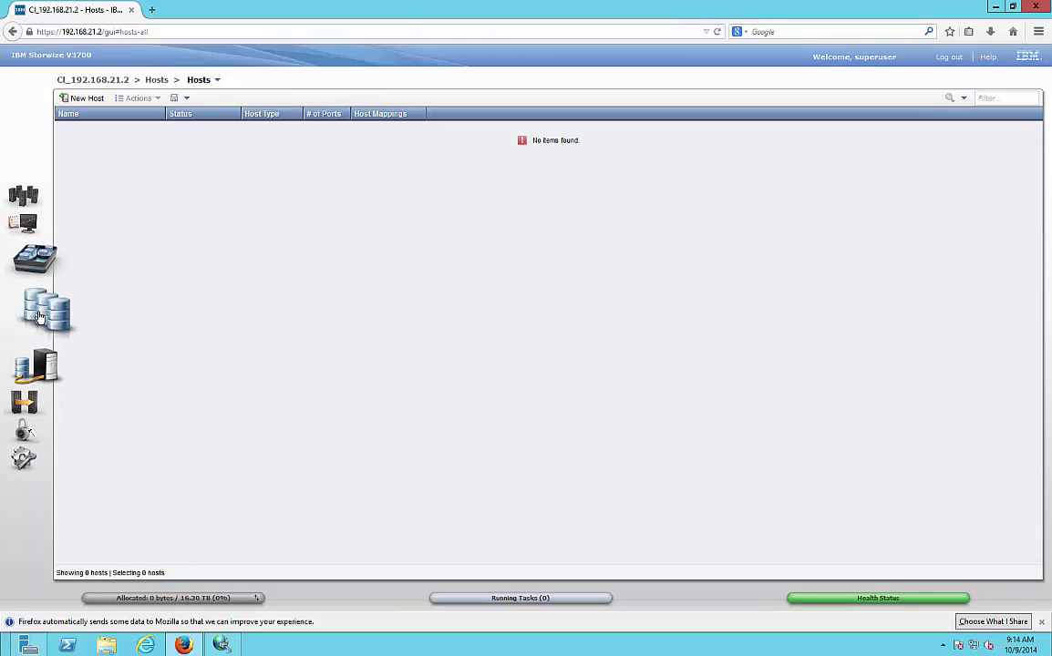
On the Ports by Host page, view the host types offered for a new host, cancel, and view the Hosts page options.
{"action": "mouse_move", "coordinate": [40, 349]}
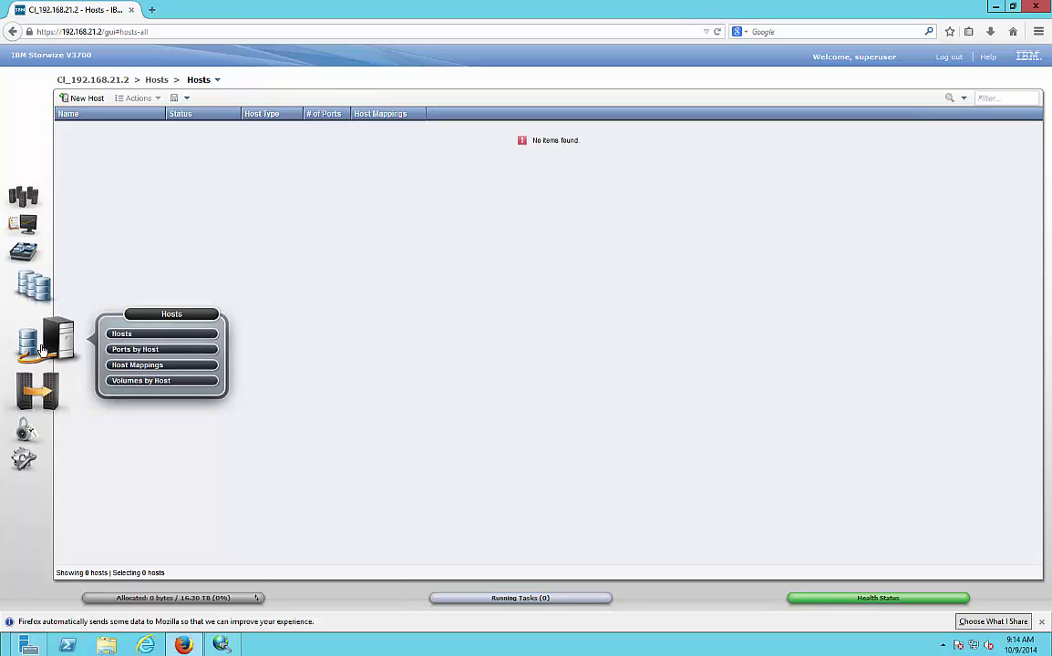
{"action": "left_click", "coordinate": [136, 349]}
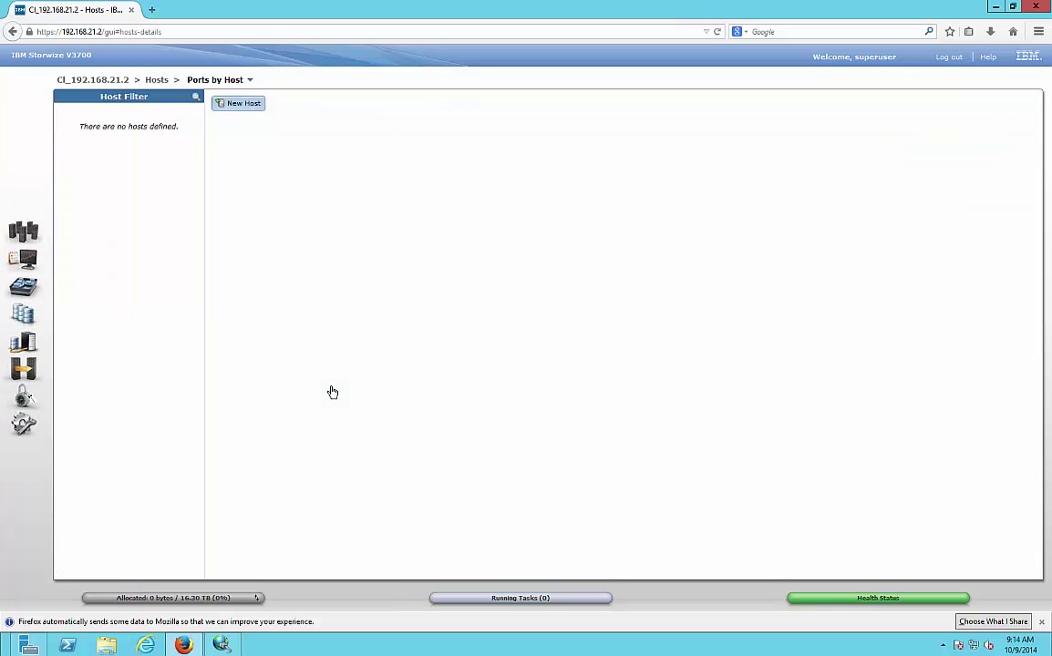
{"action": "left_click", "coordinate": [243, 105]}
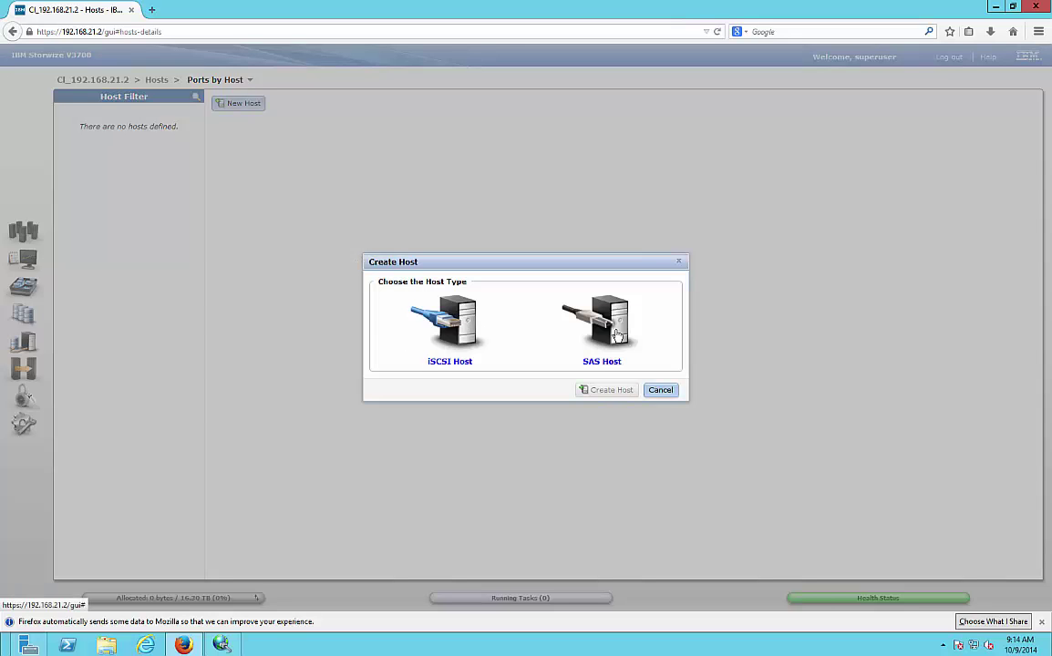
{"action": "left_click", "coordinate": [660, 392]}
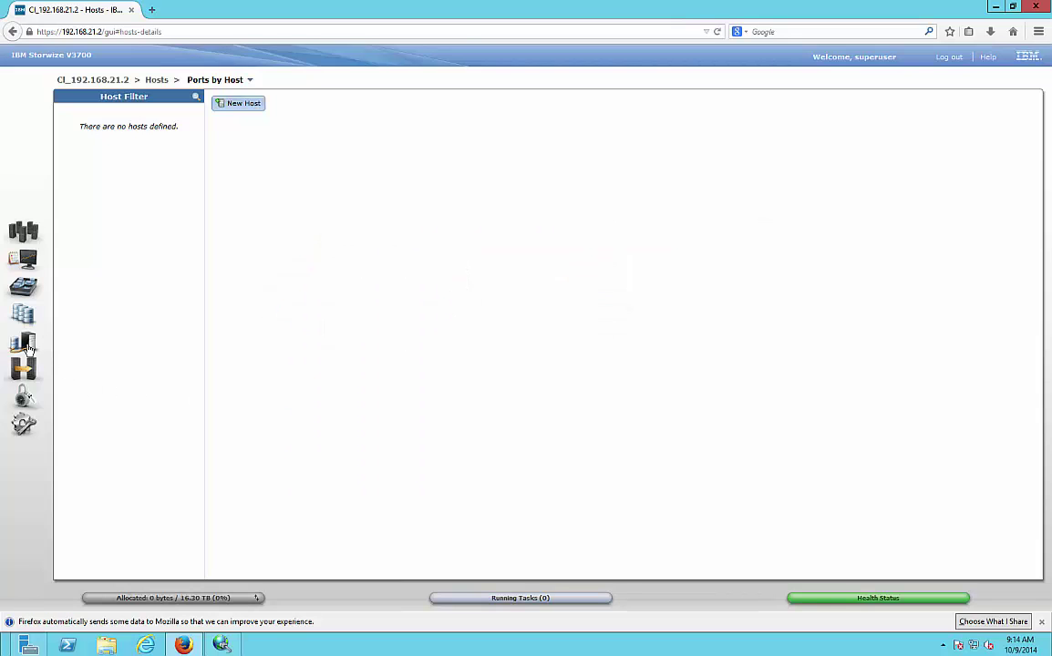
{"action": "mouse_move", "coordinate": [34, 350]}
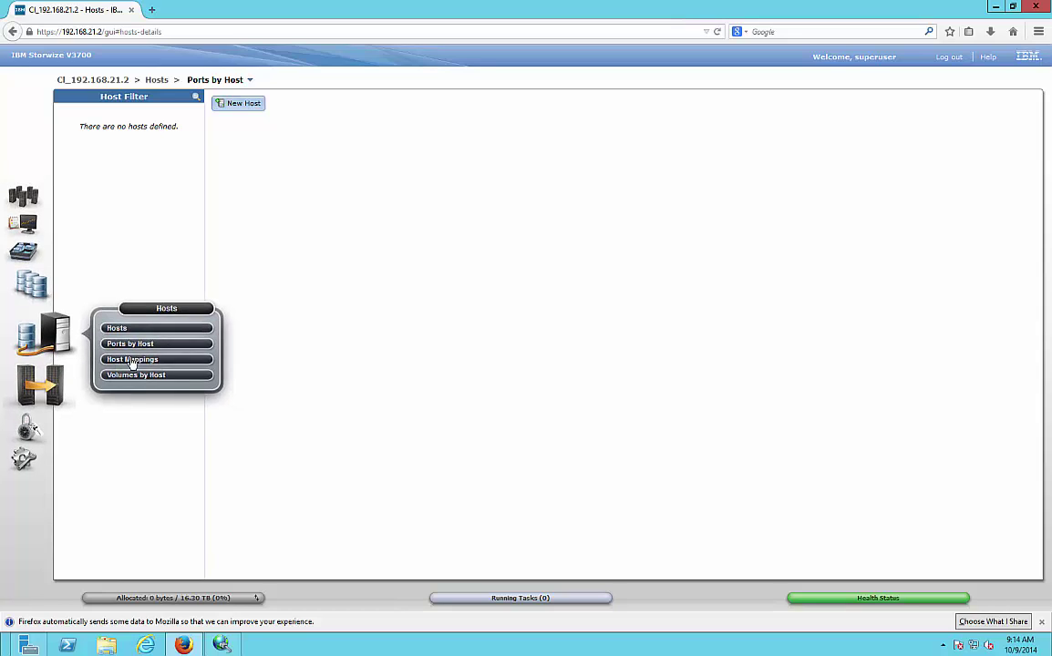
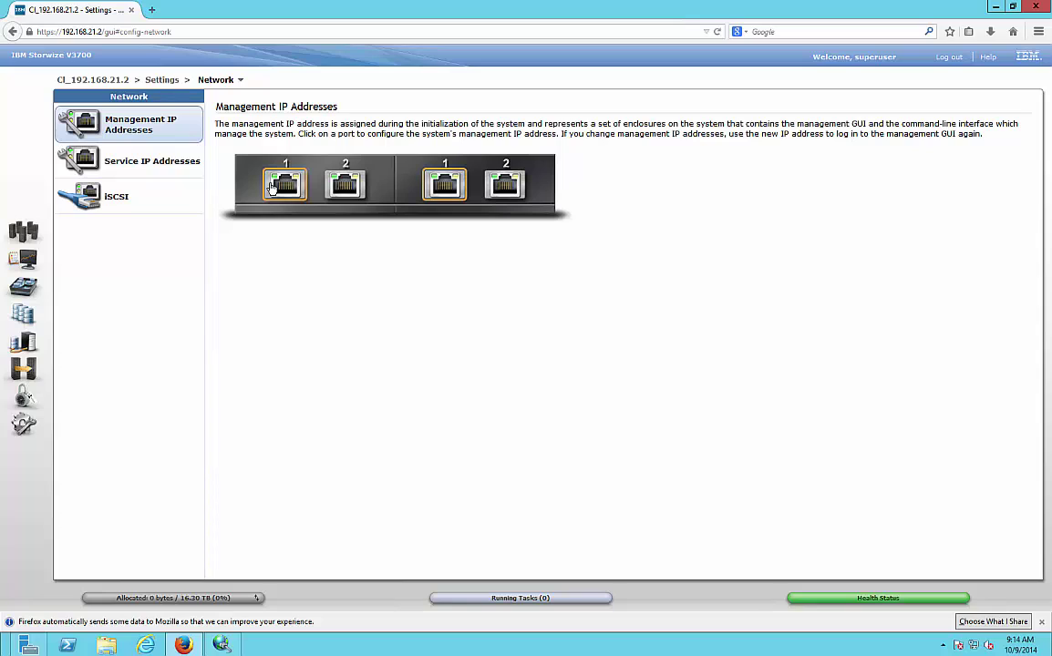
View the management IP settings of Ethernet ports 1 (Primary) and 2 (Backup), then close them without changes.
{"action": "left_click", "coordinate": [272, 188]}
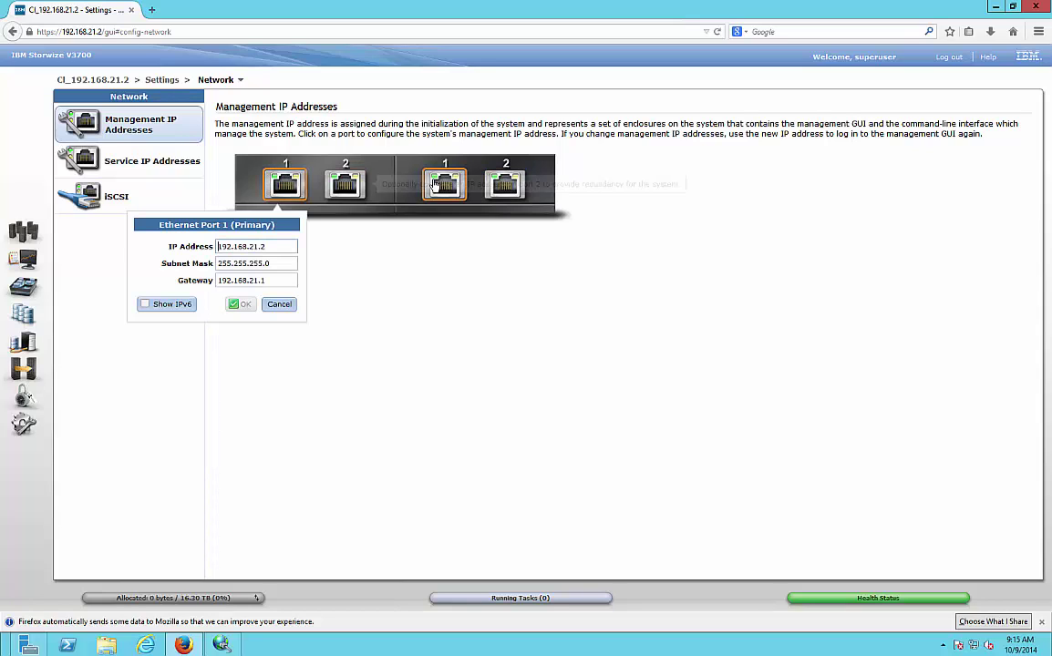
{"action": "left_click", "coordinate": [347, 190]}
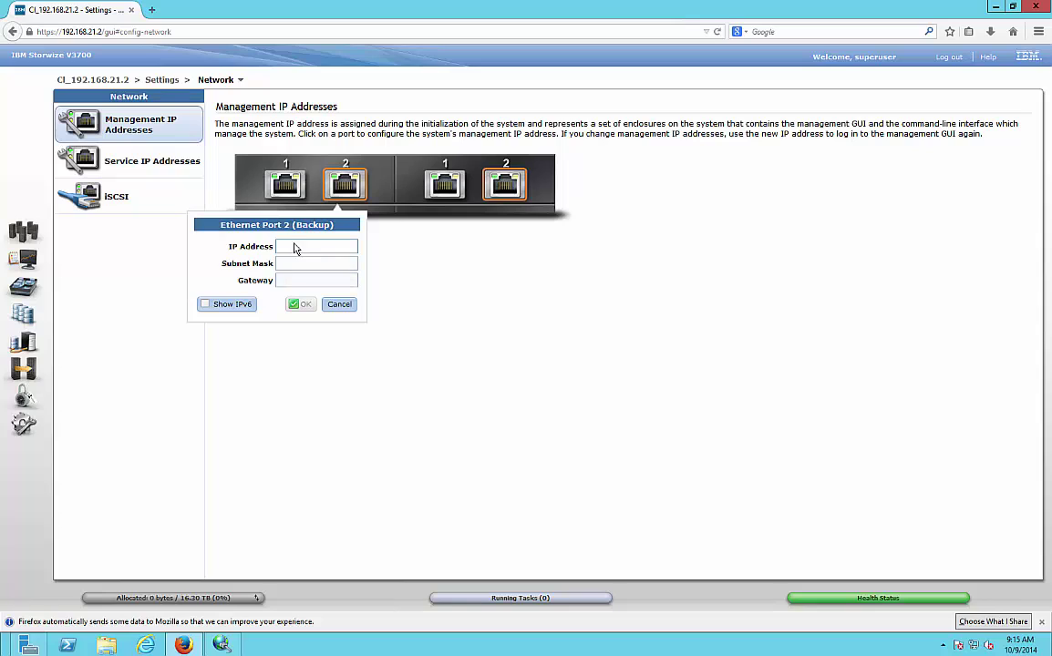
{"action": "left_click", "coordinate": [345, 304]}
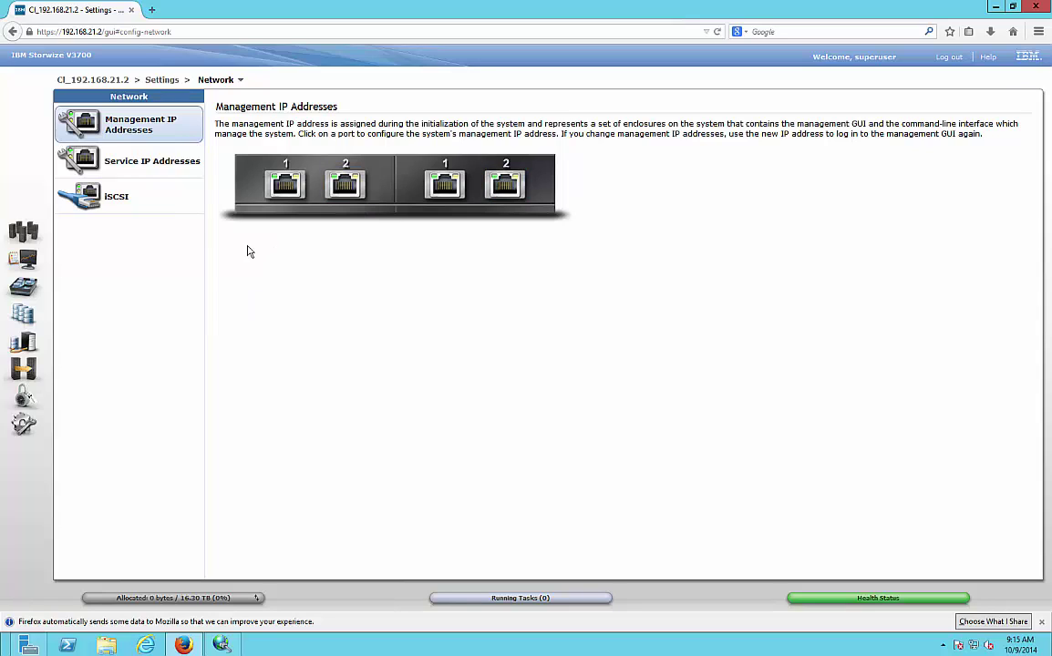
Compare the Service IP Addresses and Management IP Addresses sections of the network settings.
{"action": "left_click", "coordinate": [153, 170]}
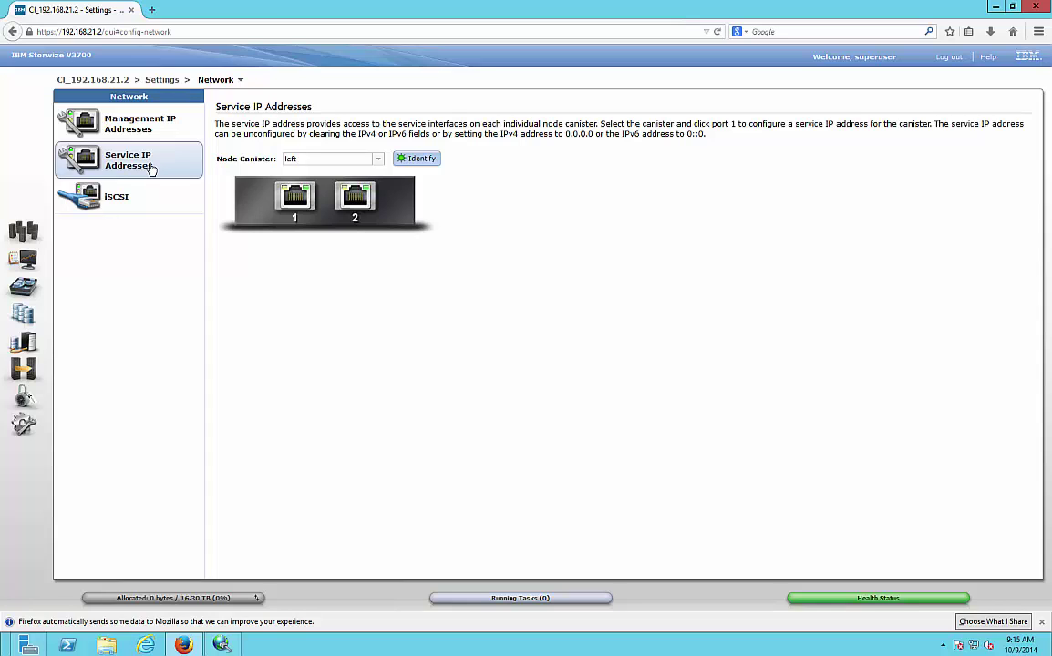
{"action": "left_click", "coordinate": [138, 118]}
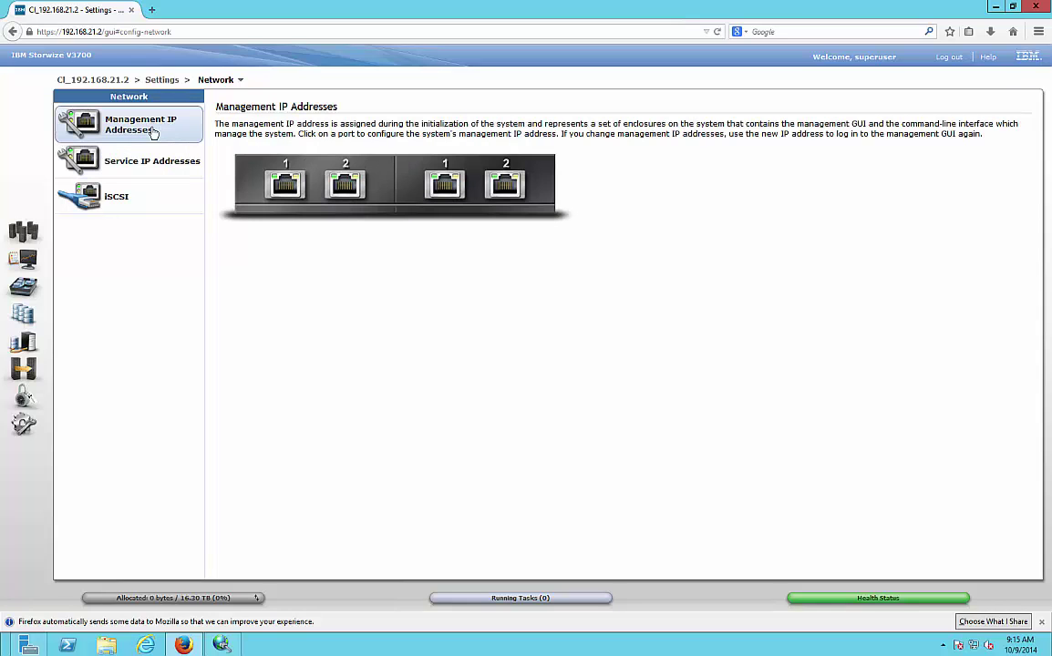
{"action": "left_click", "coordinate": [144, 162]}
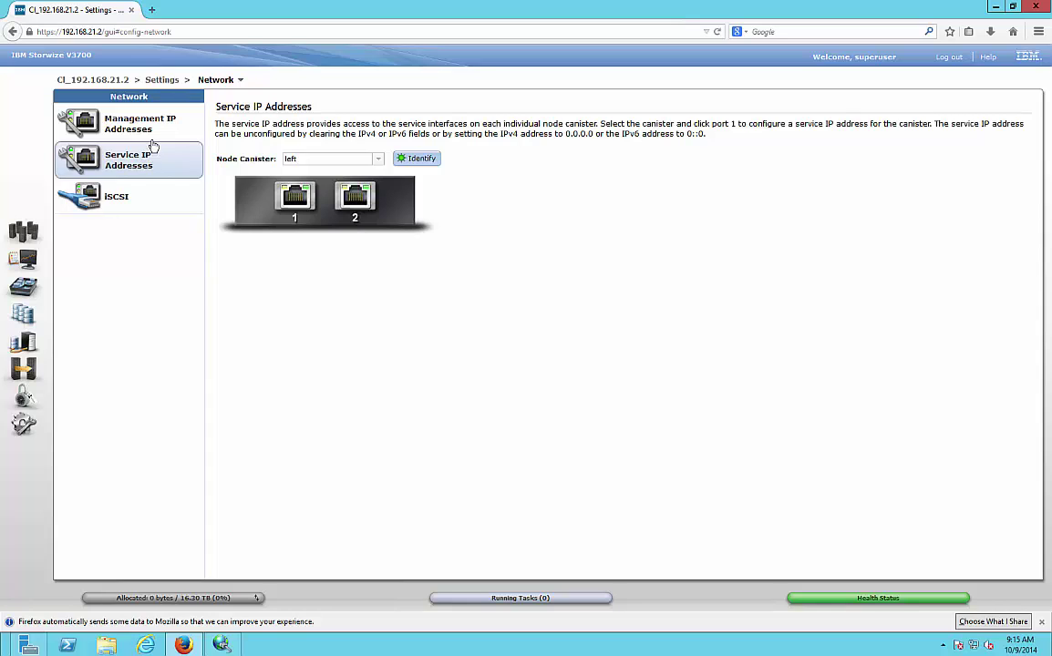
{"action": "left_click", "coordinate": [157, 127]}
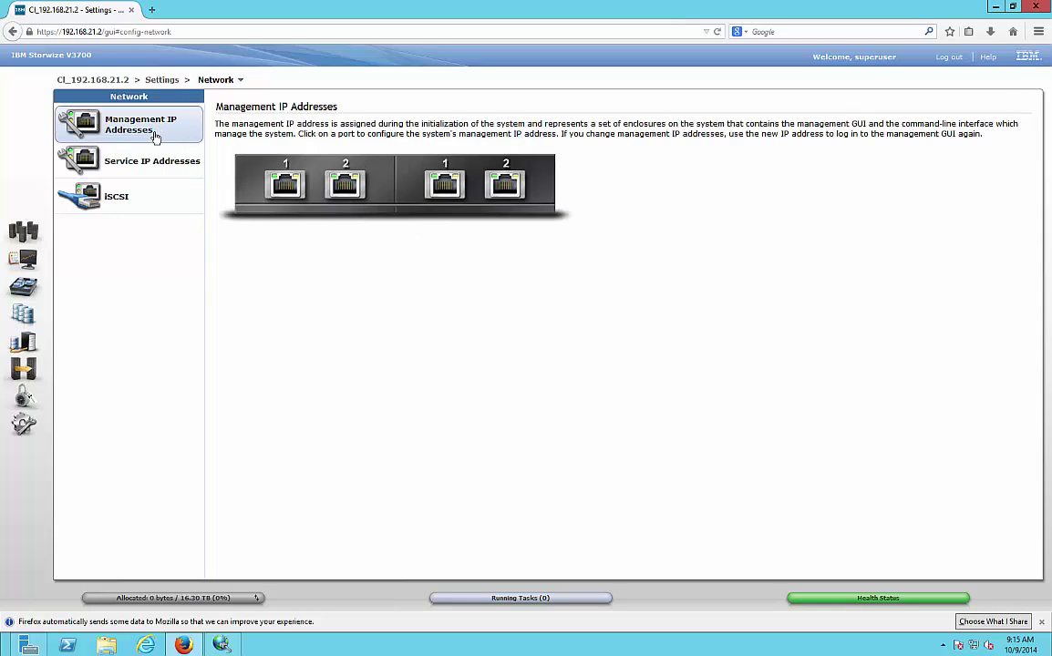
{"action": "left_click", "coordinate": [155, 164]}
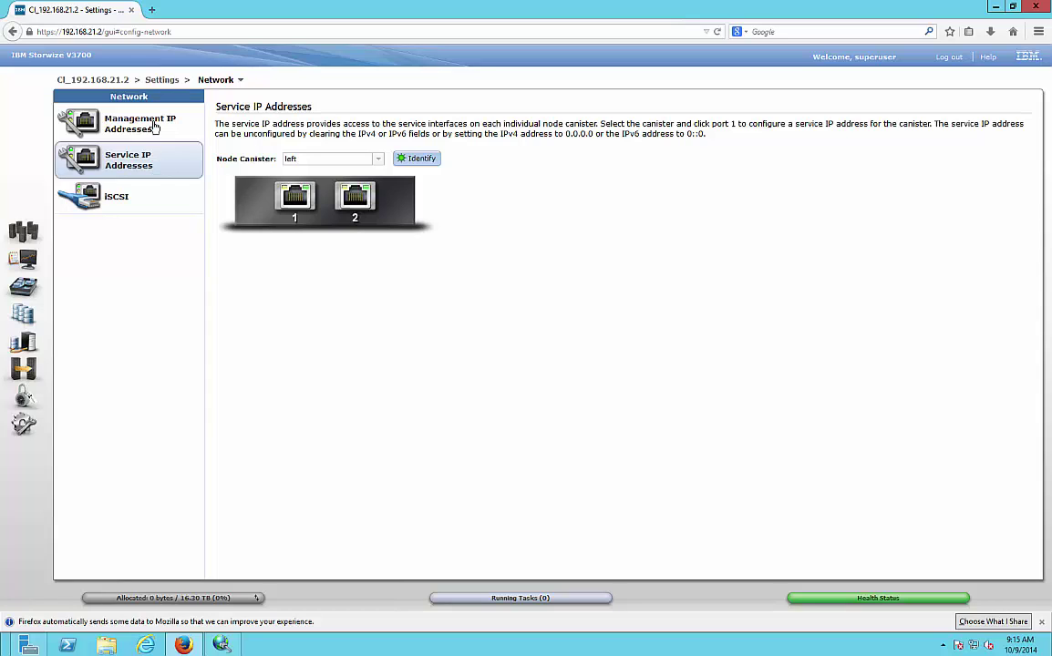
Open the iSCSI network configuration and show the Ethernet ports of the right node canister.
{"action": "left_click", "coordinate": [153, 201]}
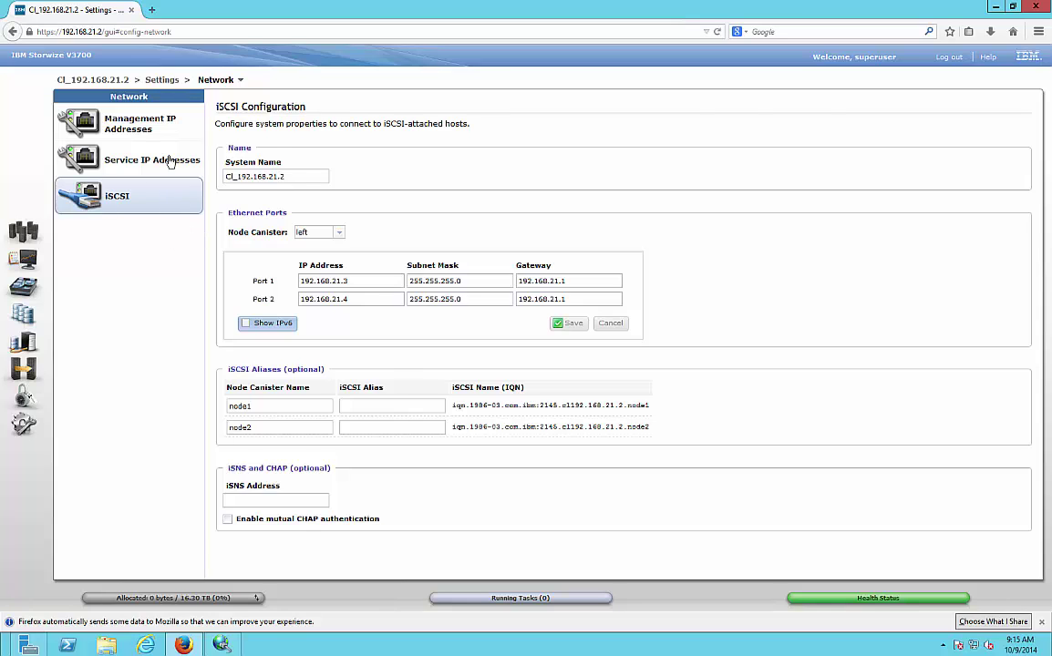
{"action": "left_click", "coordinate": [166, 161]}
{"action": "left_click", "coordinate": [168, 195]}
{"action": "left_click", "coordinate": [383, 302]}
{"action": "left_click", "coordinate": [339, 233]}
{"action": "left_click", "coordinate": [323, 255]}
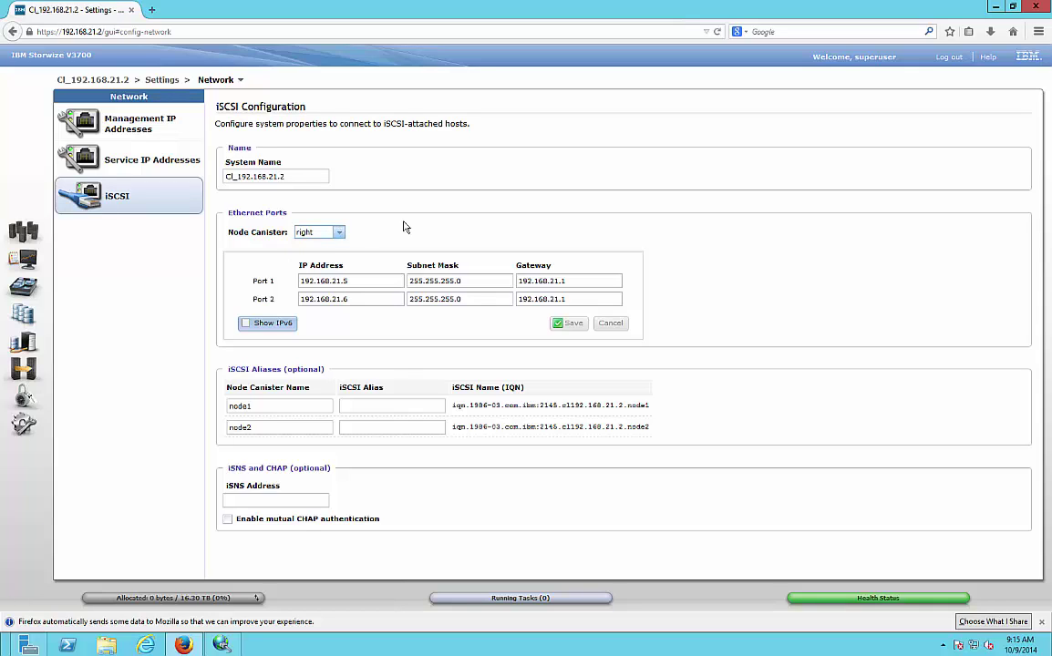